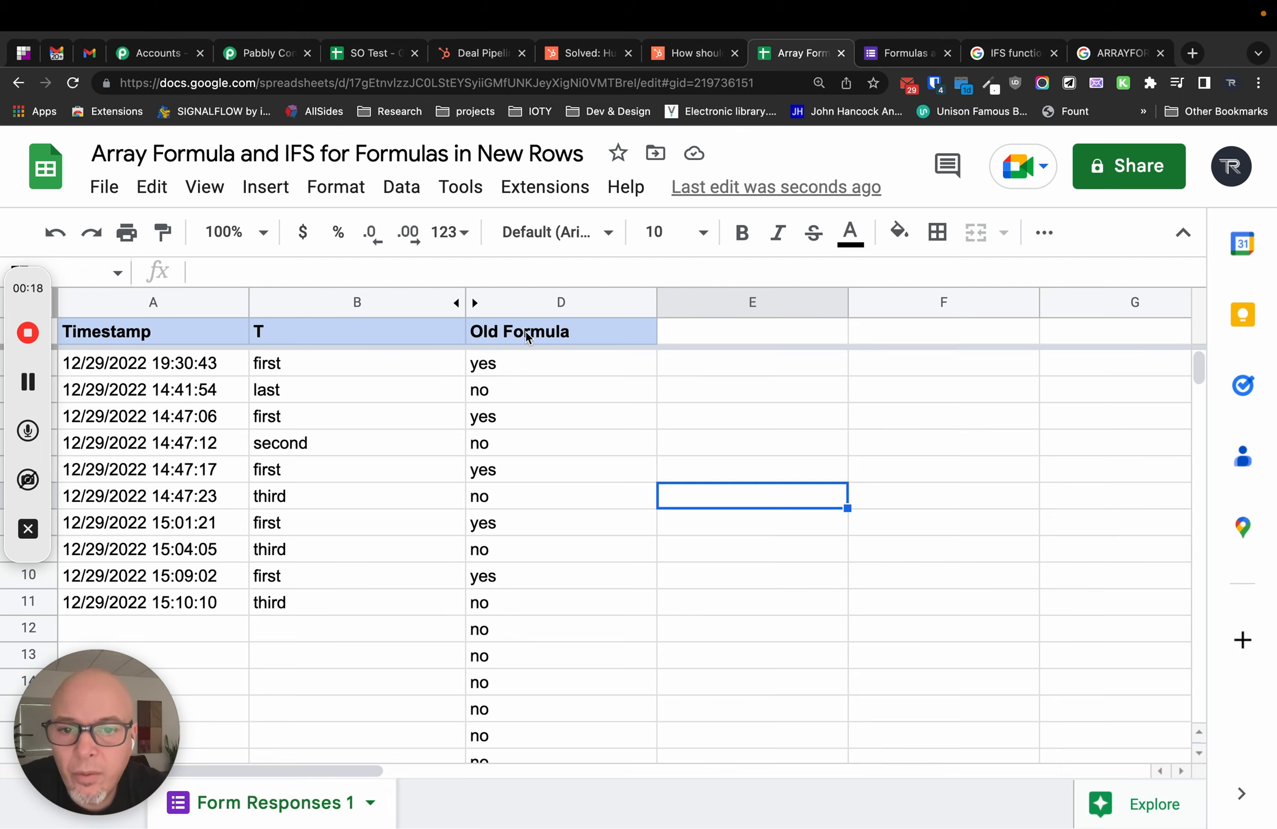
- Examine the IF formulas in the Old Formula column against the answers in column T, including the rows without responses
left_click(505, 364)
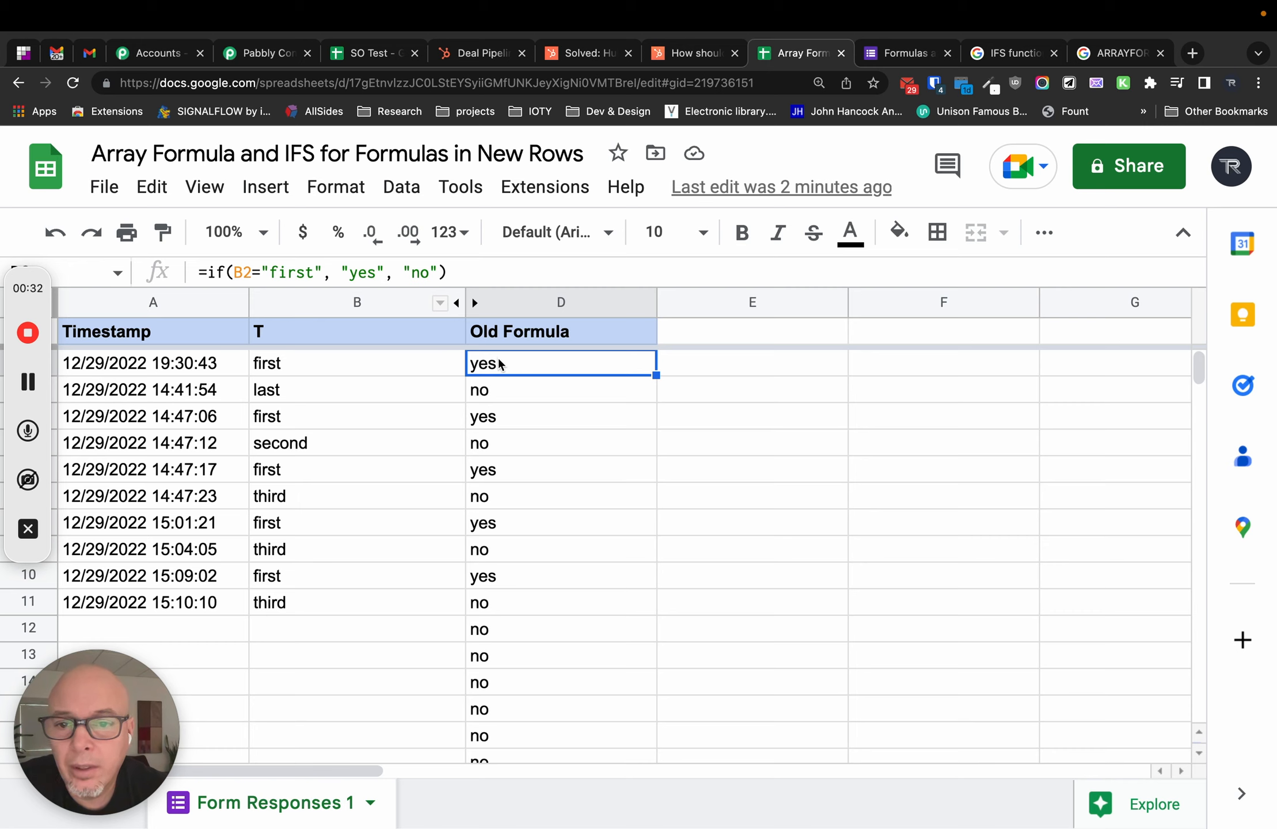
left_click(277, 368)
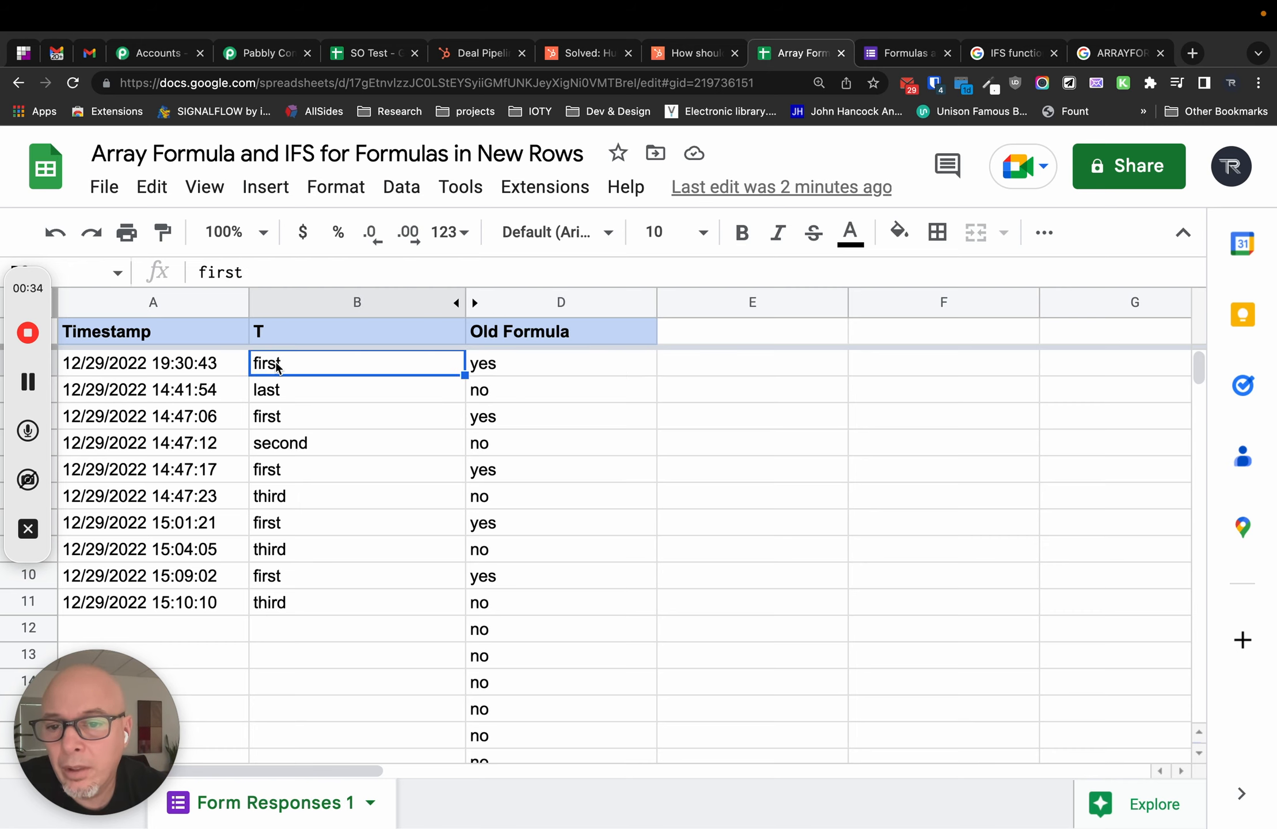
left_click(501, 364)
left_click(288, 396)
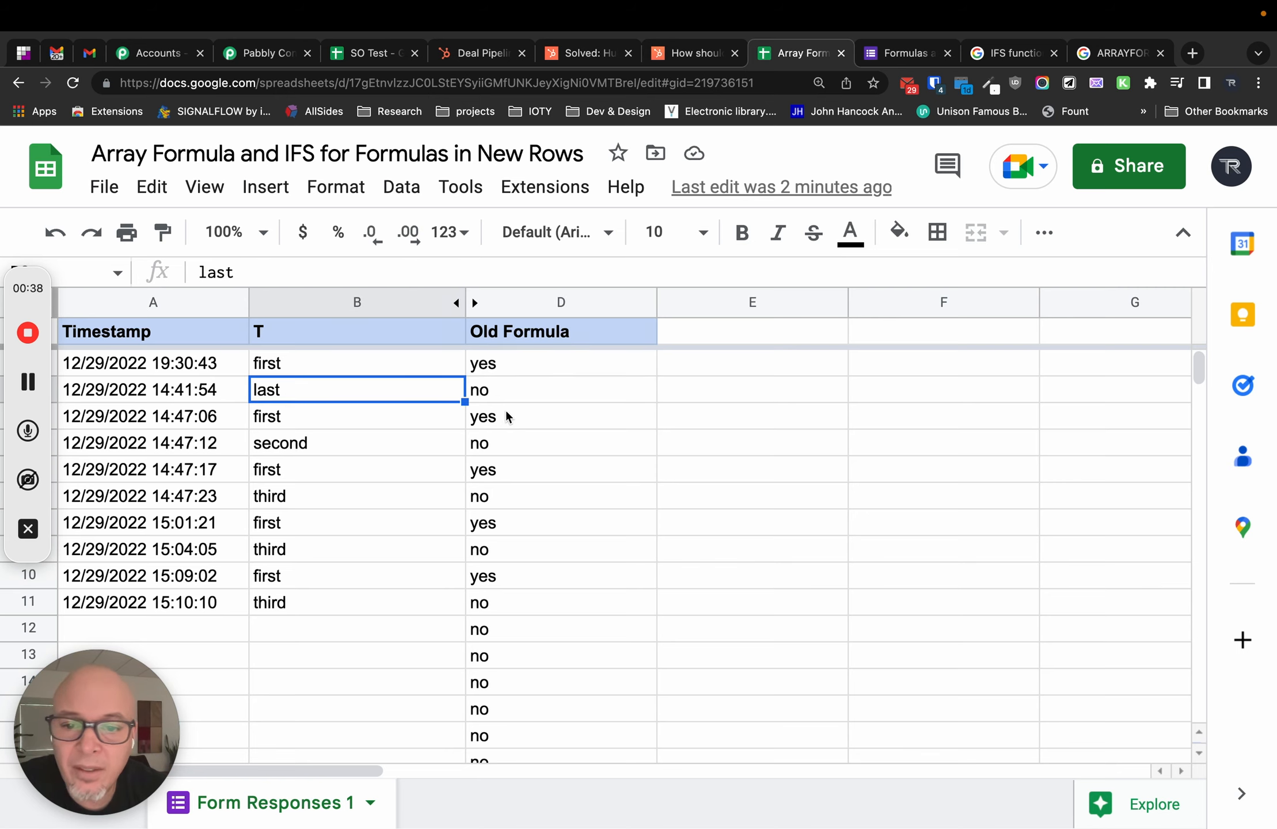
left_click(526, 395)
scroll(532, 417, "down", 3)
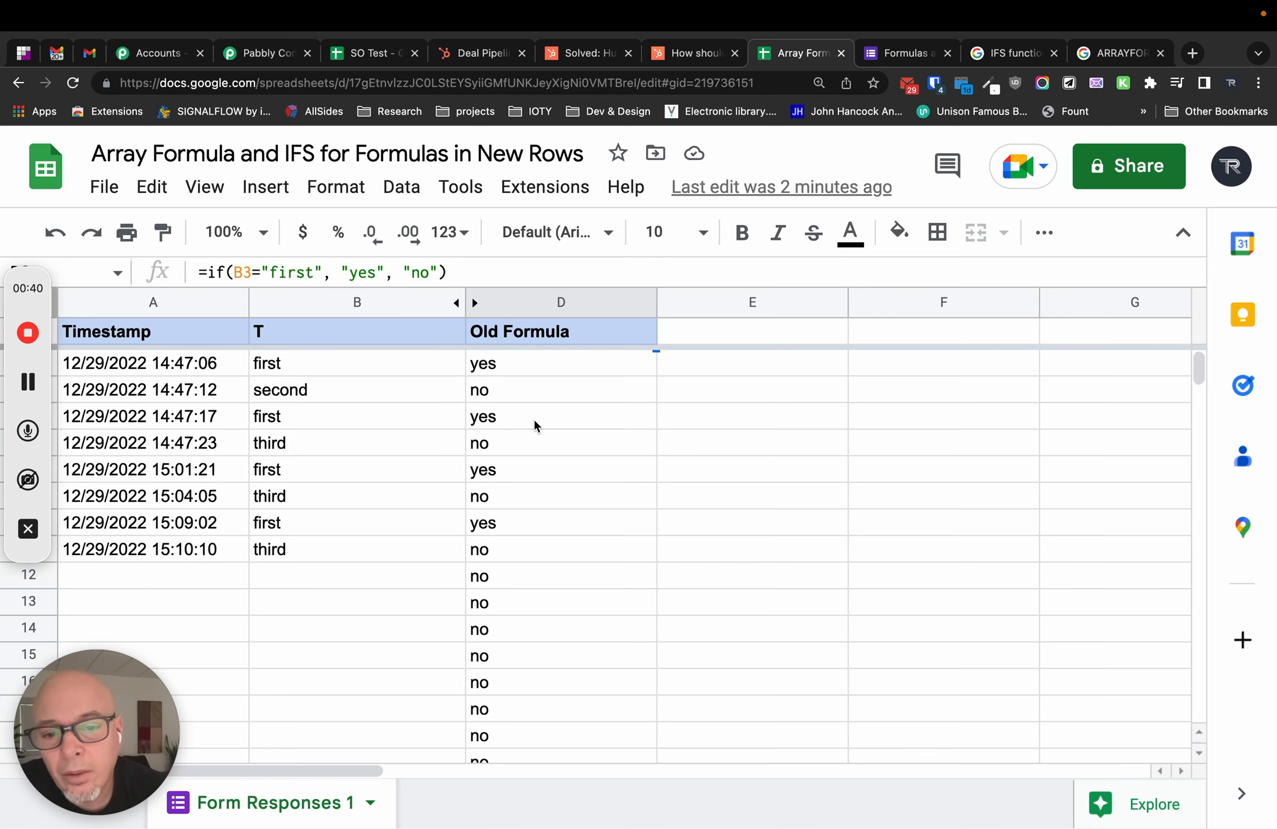
scroll(533, 417, "up", 3)
scroll(532, 417, "down", 4)
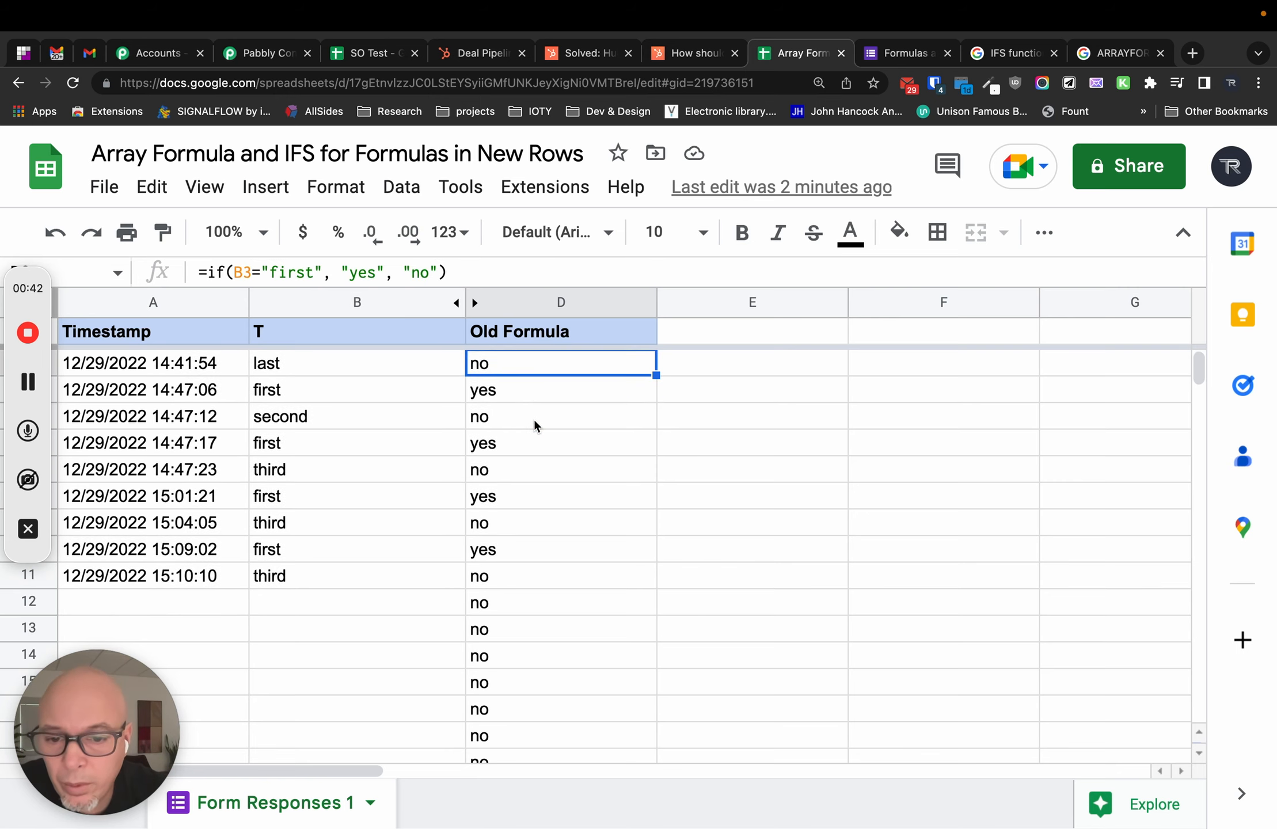
scroll(550, 547, "down", 5)
scroll(551, 554, "up", 9)
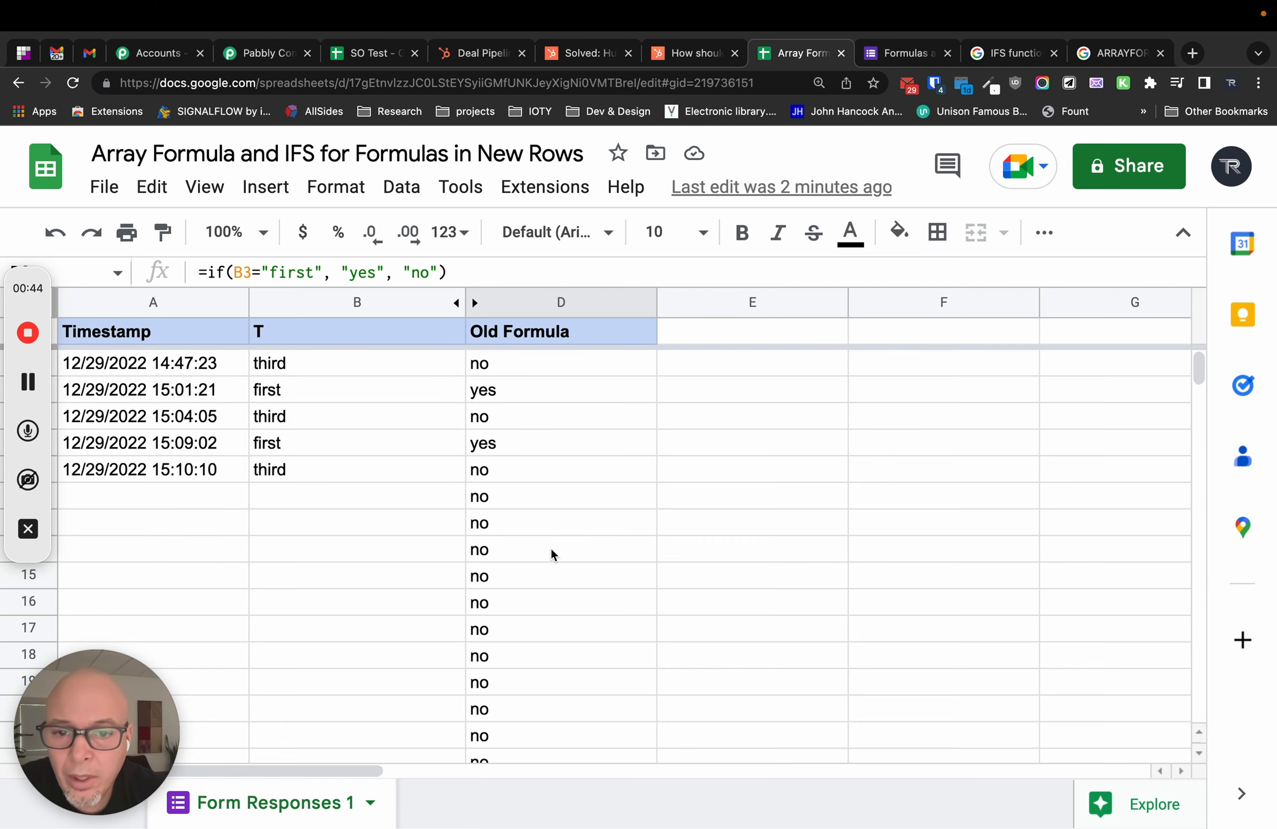
- Fill the IF formula from D3 down the Old Formula column to about row 16 and check the rows below
left_click_drag(656, 402, 637, 731)
left_click(637, 397)
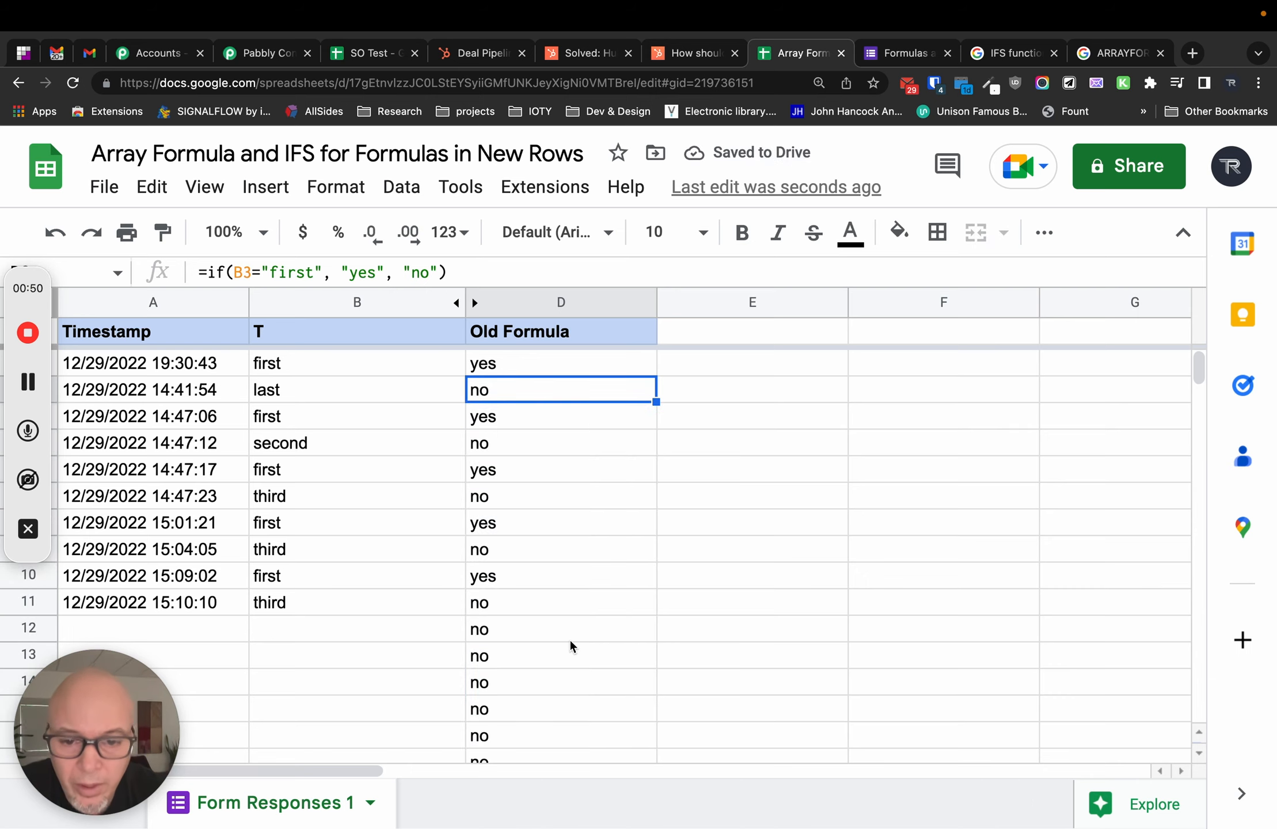
scroll(569, 638, "down", 6)
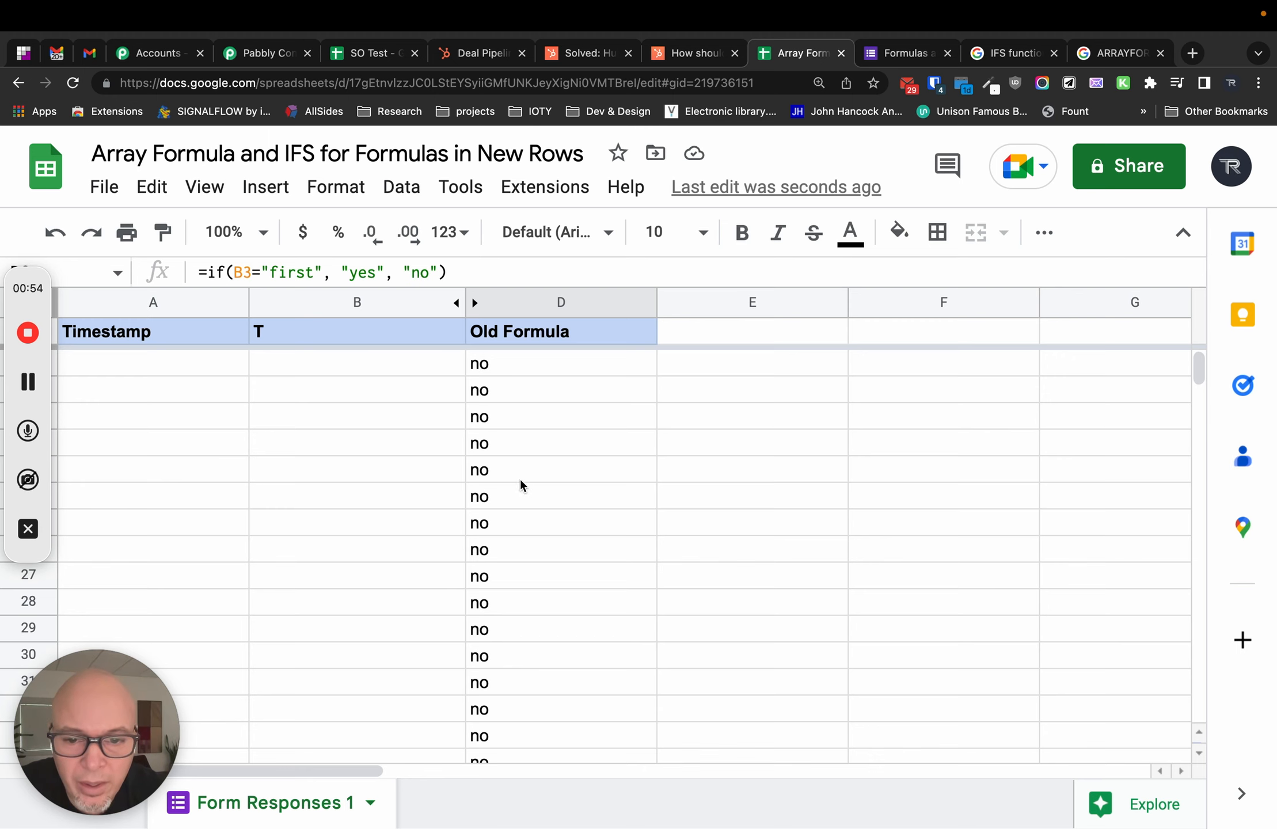
scroll(523, 485, "down", 20)
scroll(523, 485, "up", 20)
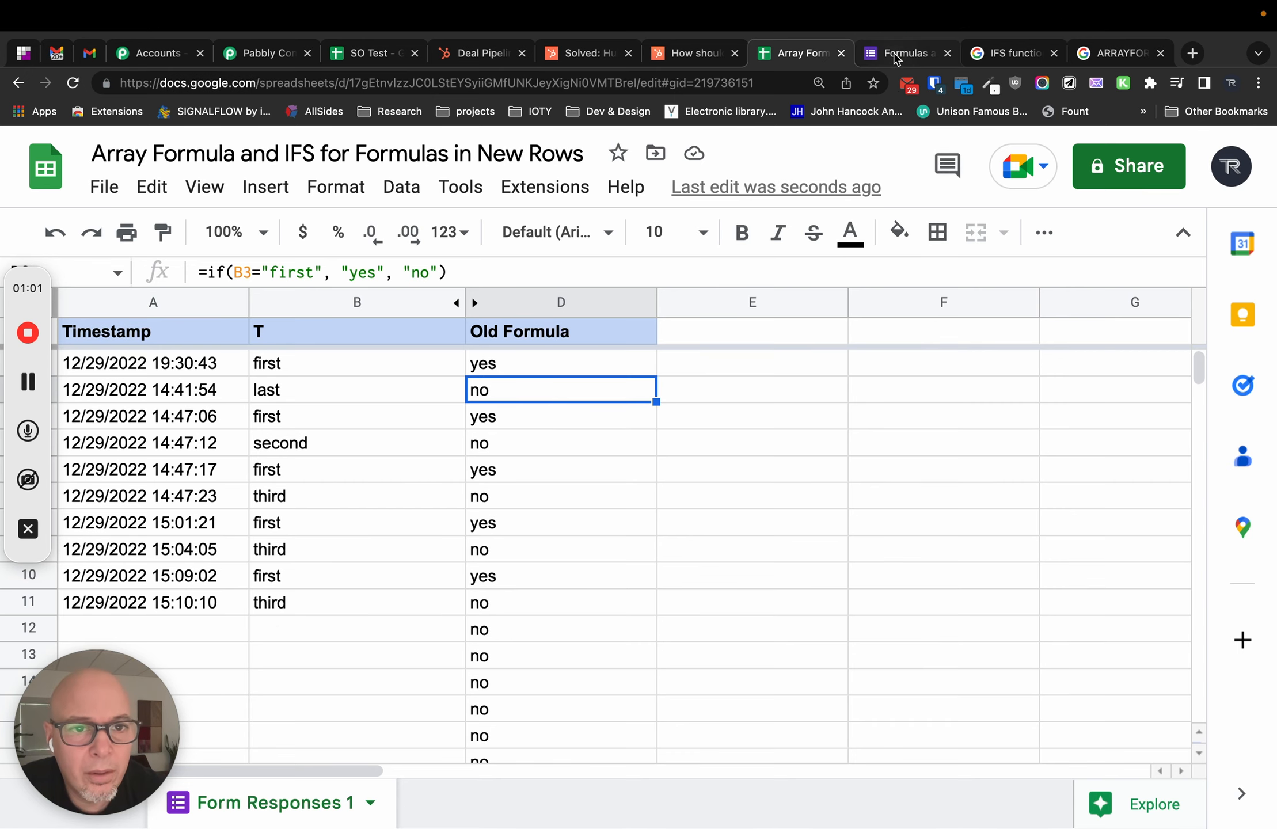
- Submit another response to the Formulas after New Line form with "first" as the answer to T
left_click(896, 60)
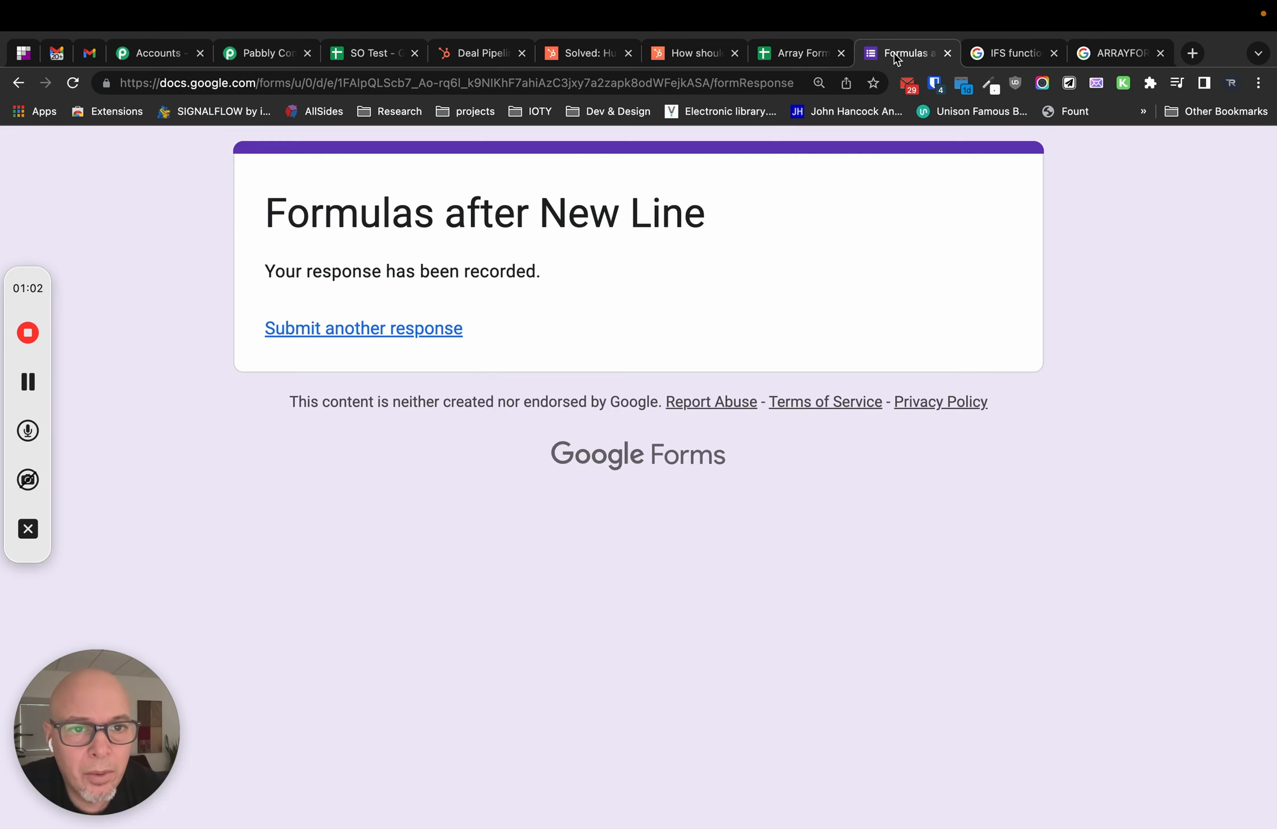
left_click(341, 329)
left_click(313, 516)
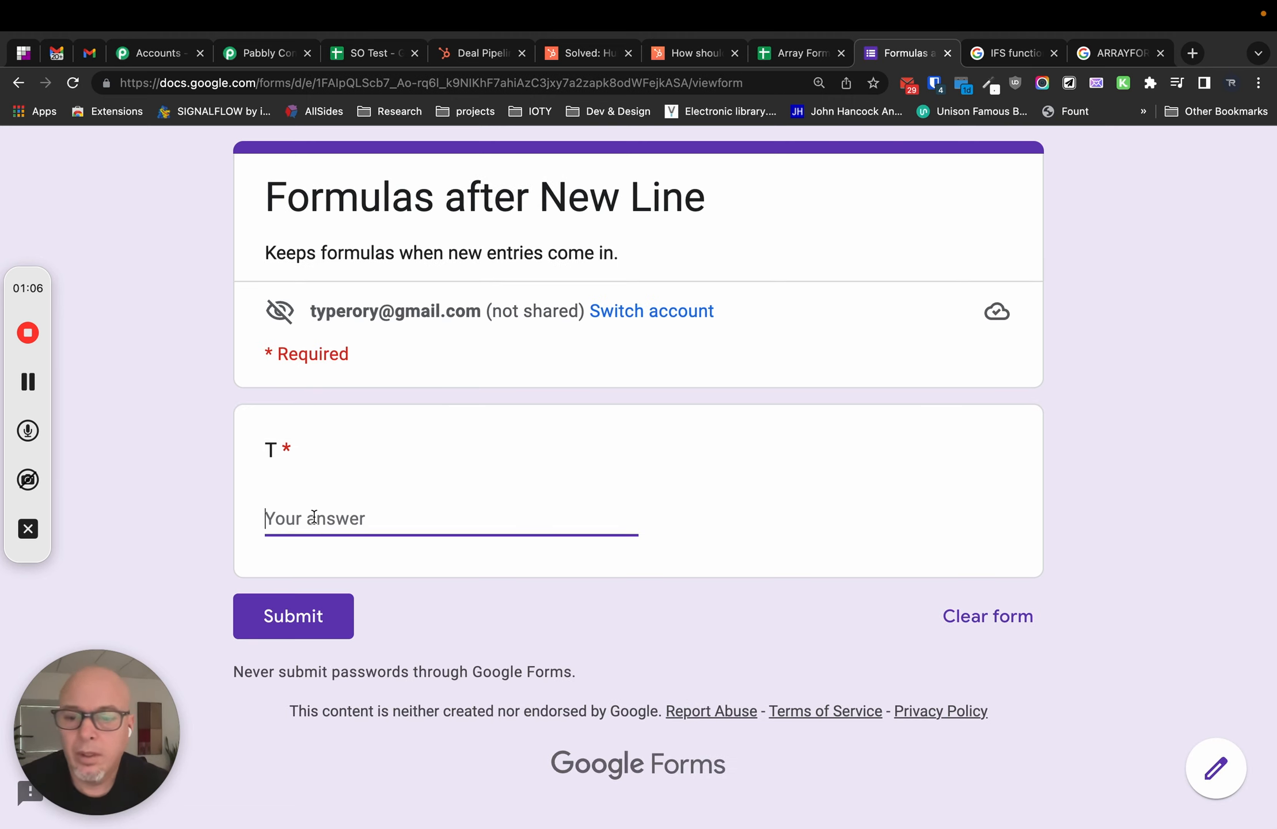
type("first")
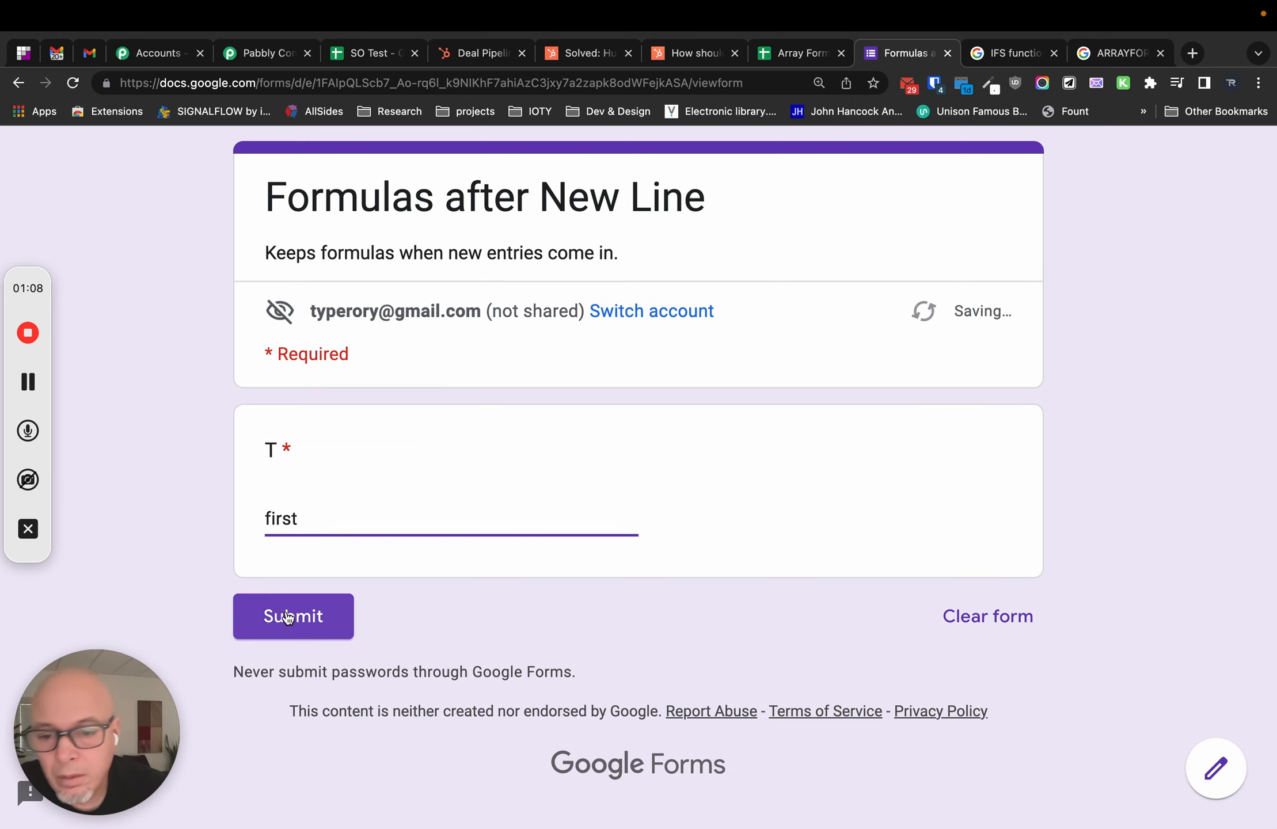
left_click(290, 617)
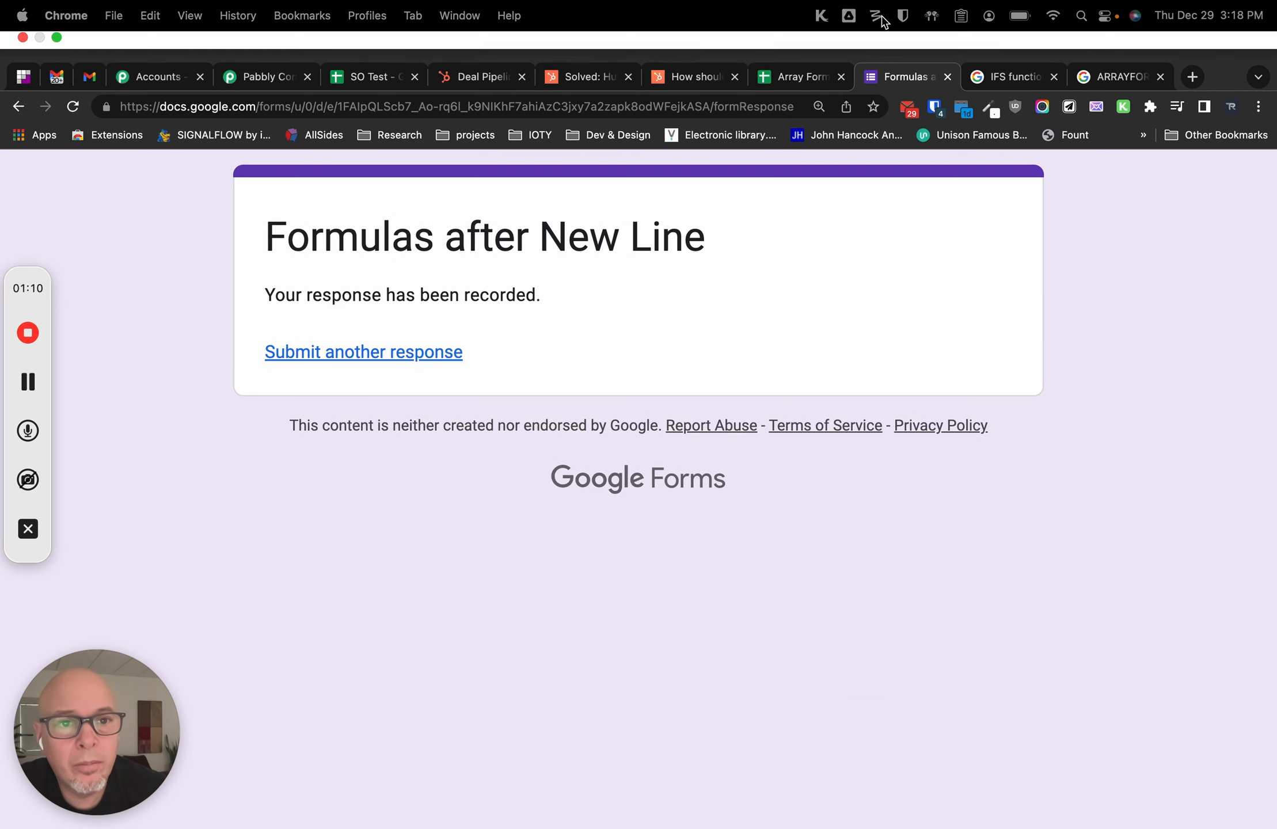
- Return to the responses spreadsheet and compare the new row's T answer with its Old Formula cell, D12
left_click(784, 86)
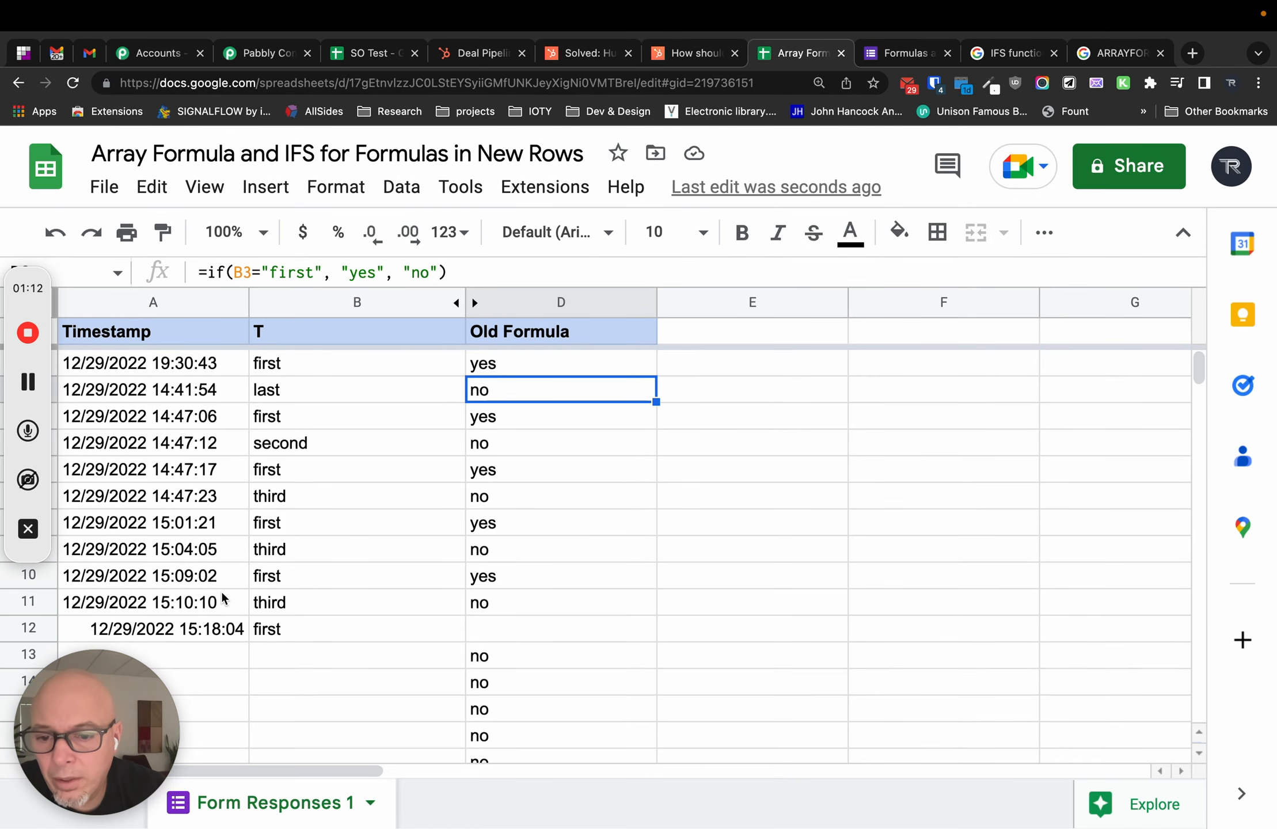
scroll(265, 543, "down", 3)
left_click(488, 499)
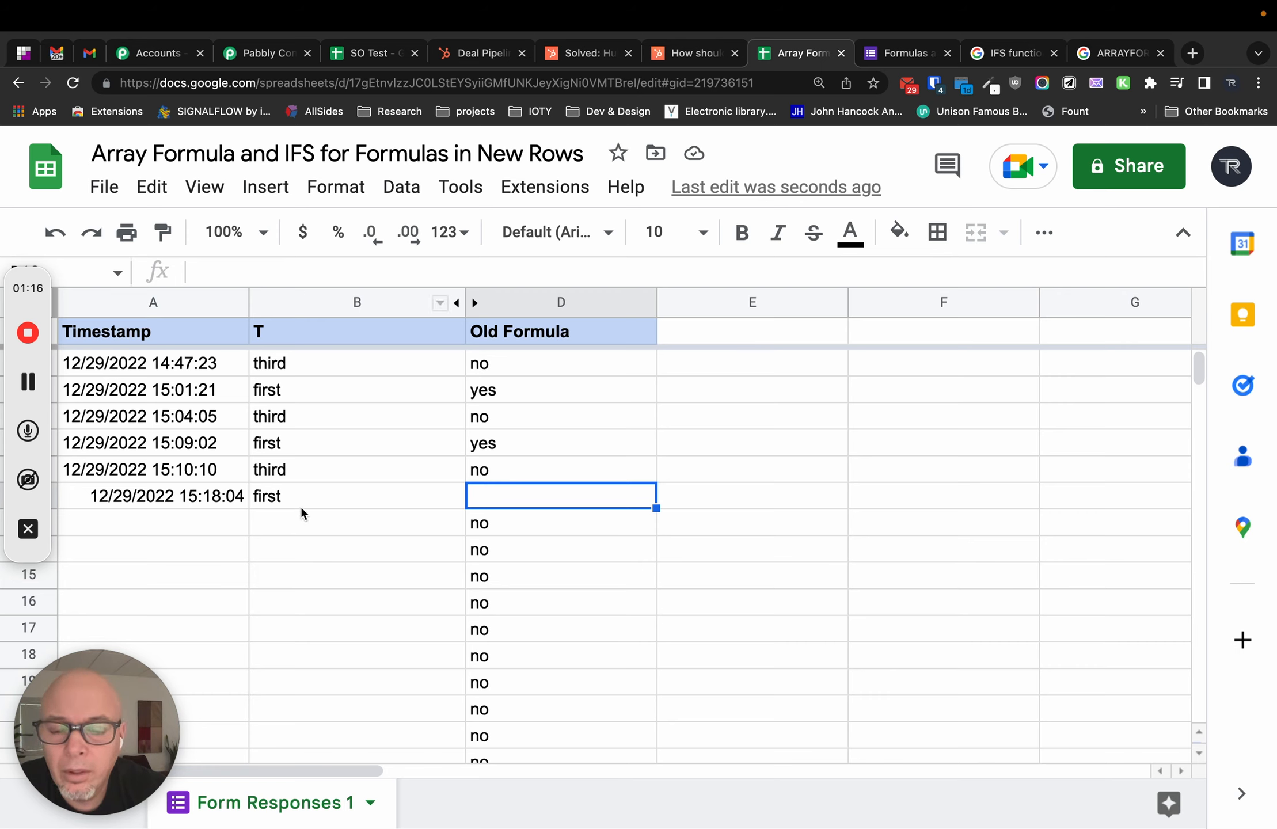
left_click(301, 503)
left_click(512, 495)
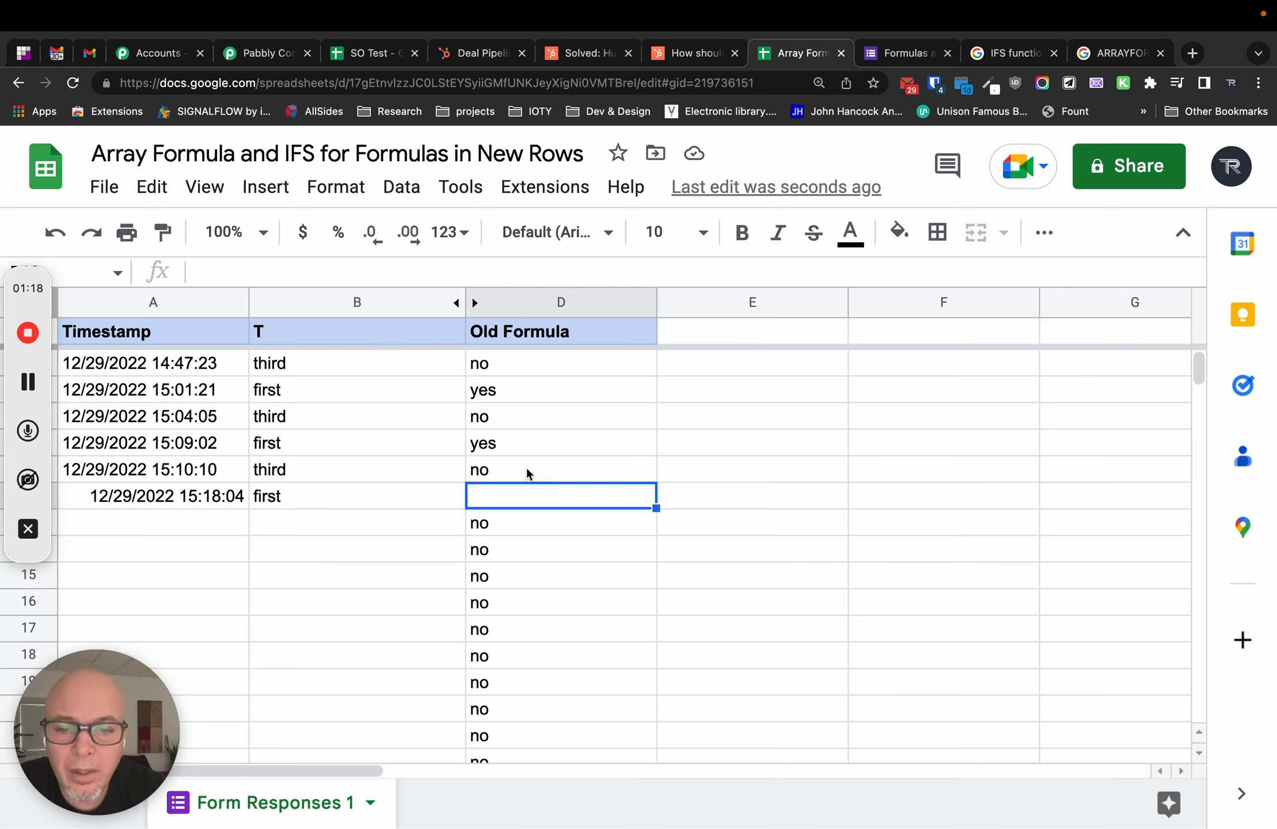
- Fill the IF formula from D10 down through D16 and check the formula in the new response's row
left_click(569, 441)
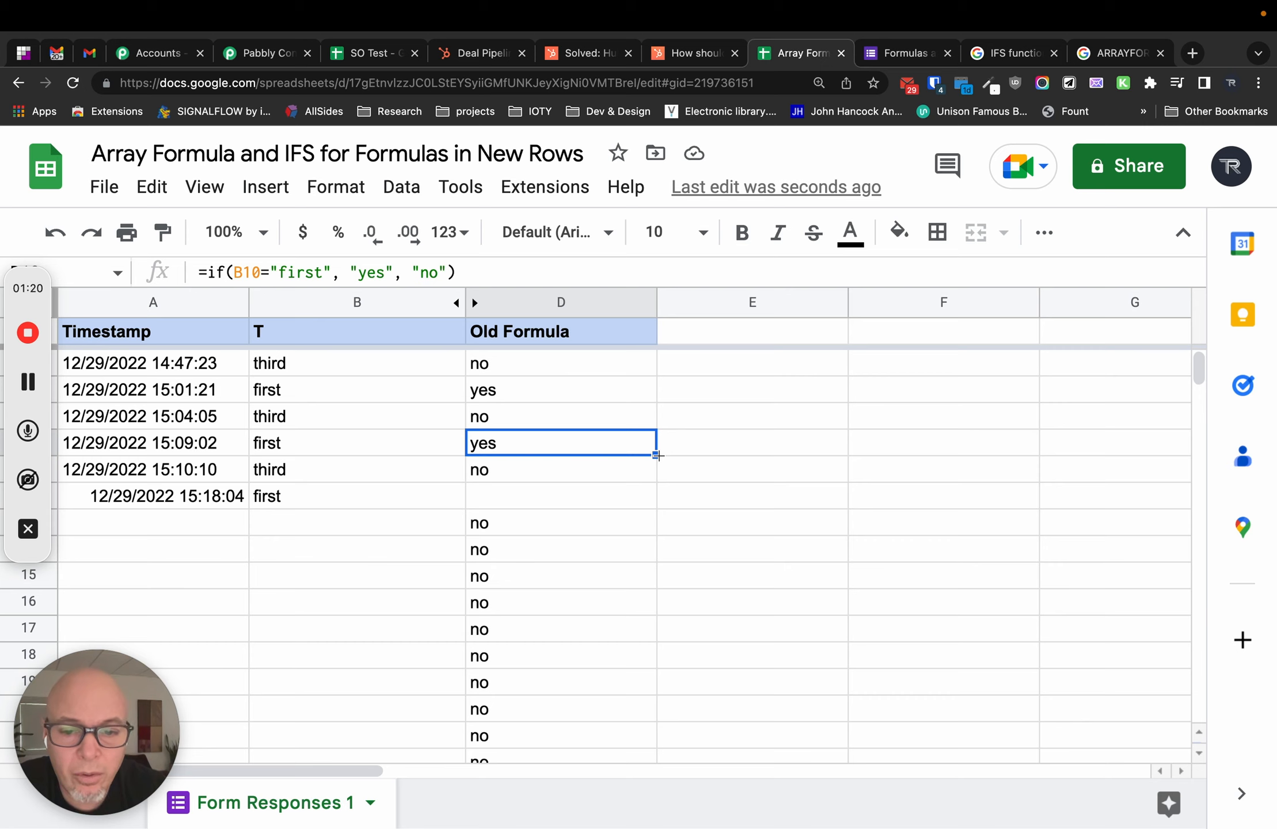
left_click_drag(657, 456, 654, 614)
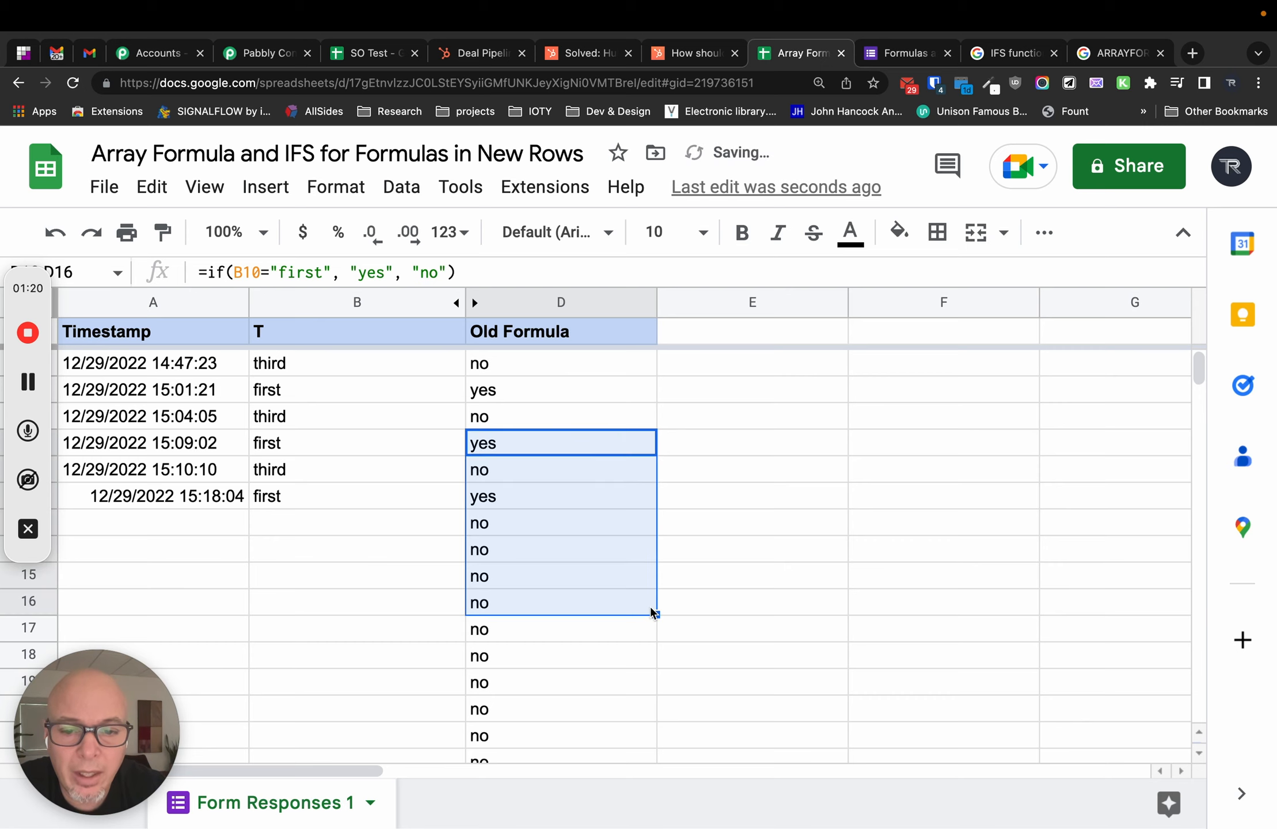
left_click(494, 498)
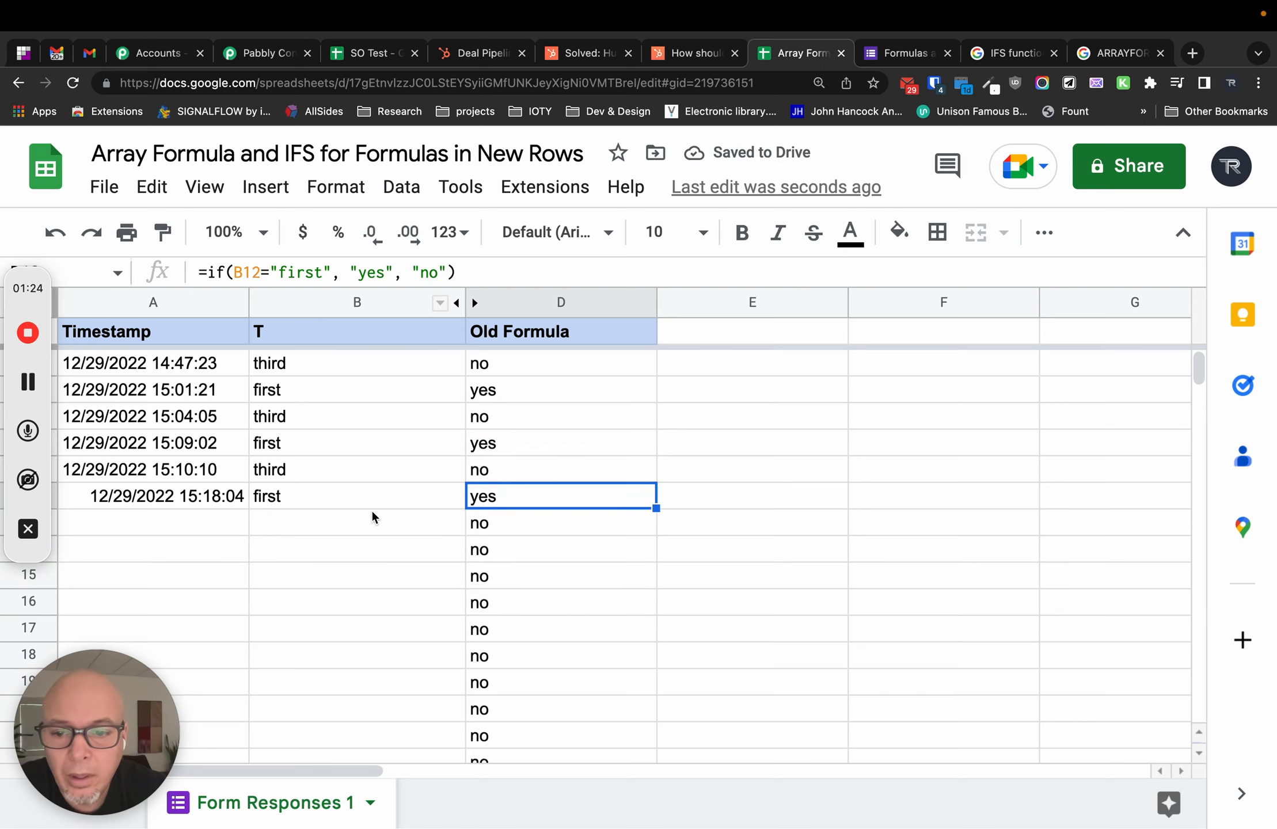
scroll(369, 508, "up", 3)
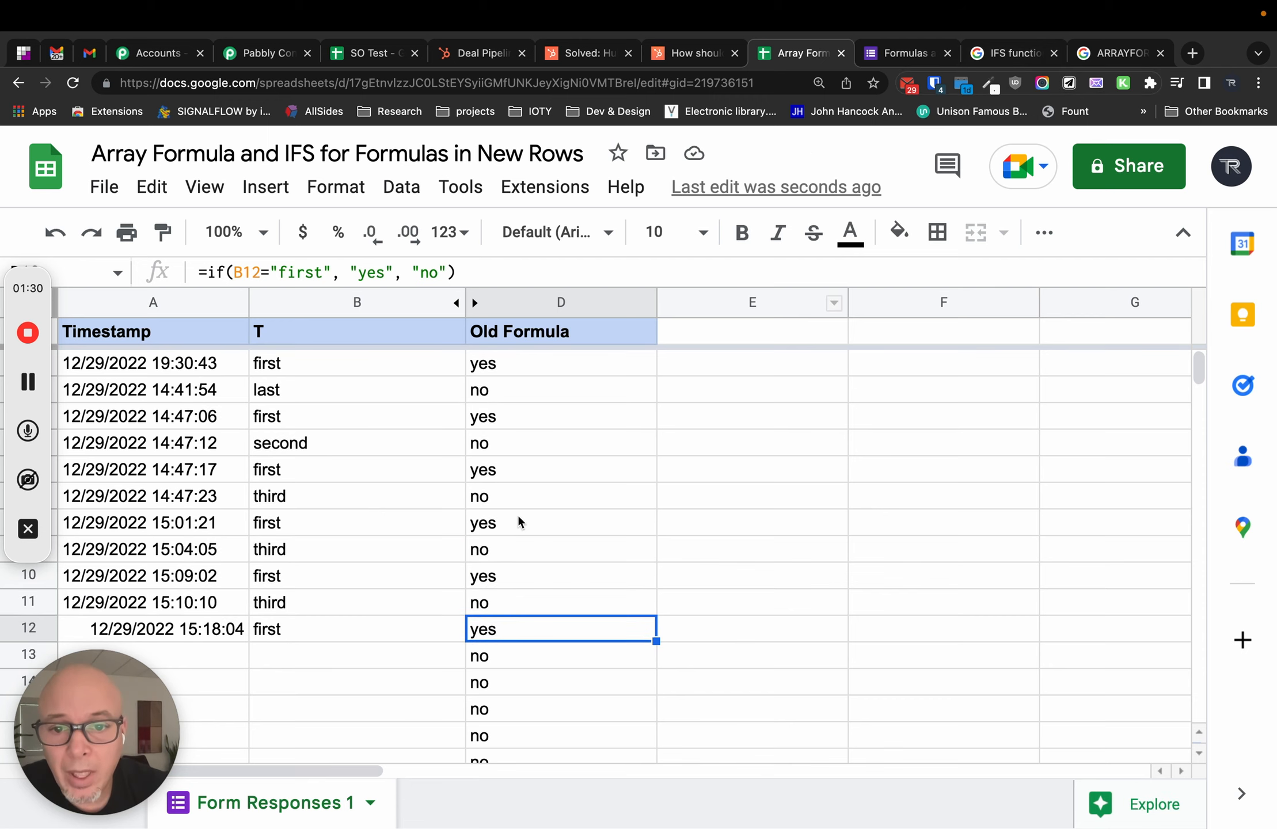
scroll(543, 446, "down", 6)
scroll(518, 473, "up", 6)
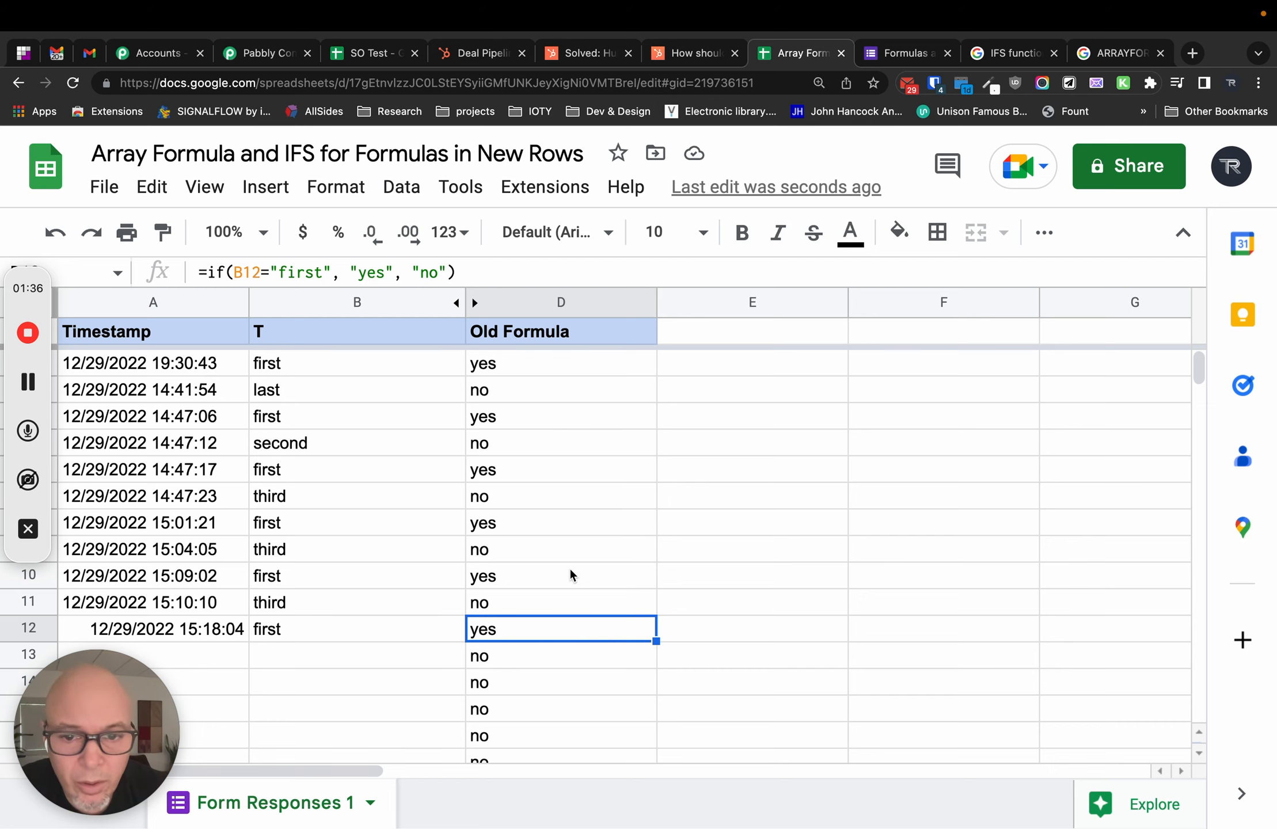
- Read the ARRAYFORMULA description on its Google Docs Editors Help page, then return to the responses spreadsheet
left_click(1123, 54)
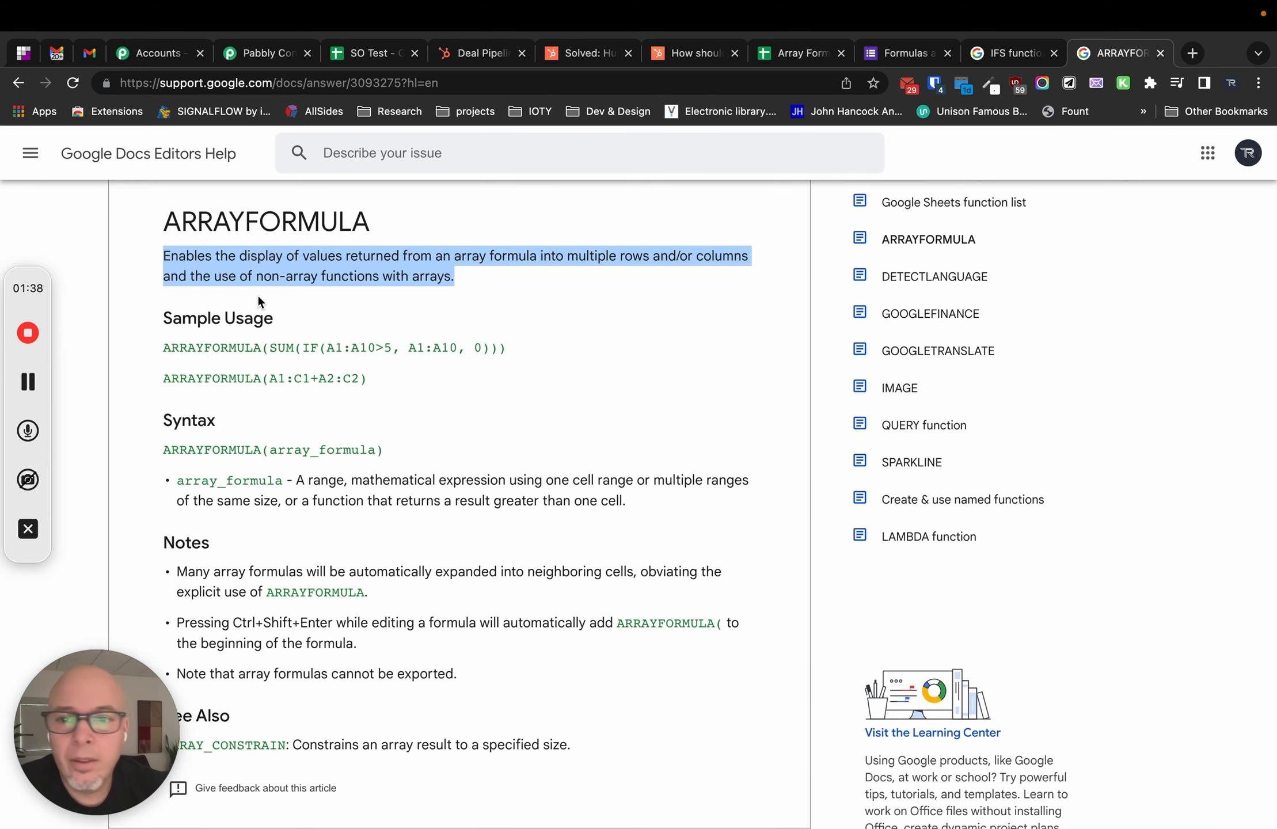
left_click(201, 232)
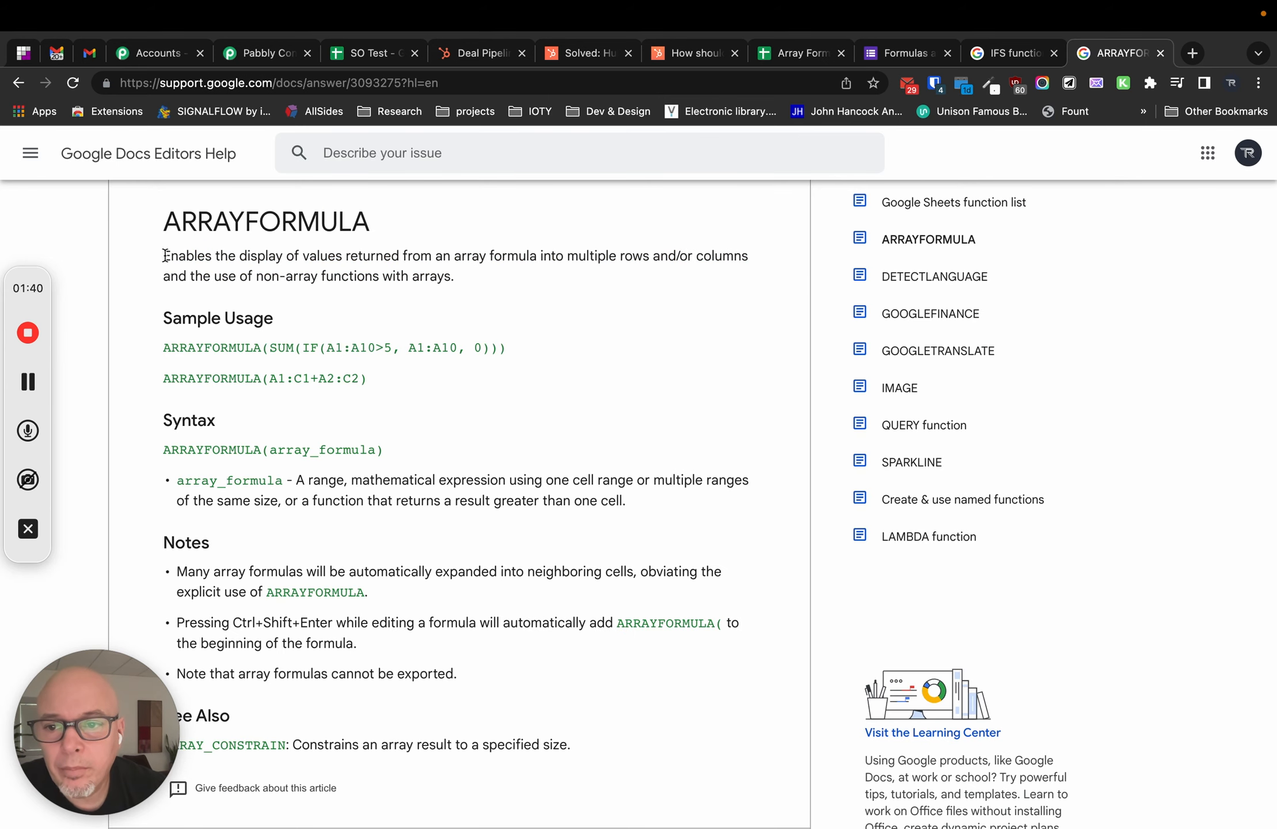
left_click_drag(164, 254, 648, 255)
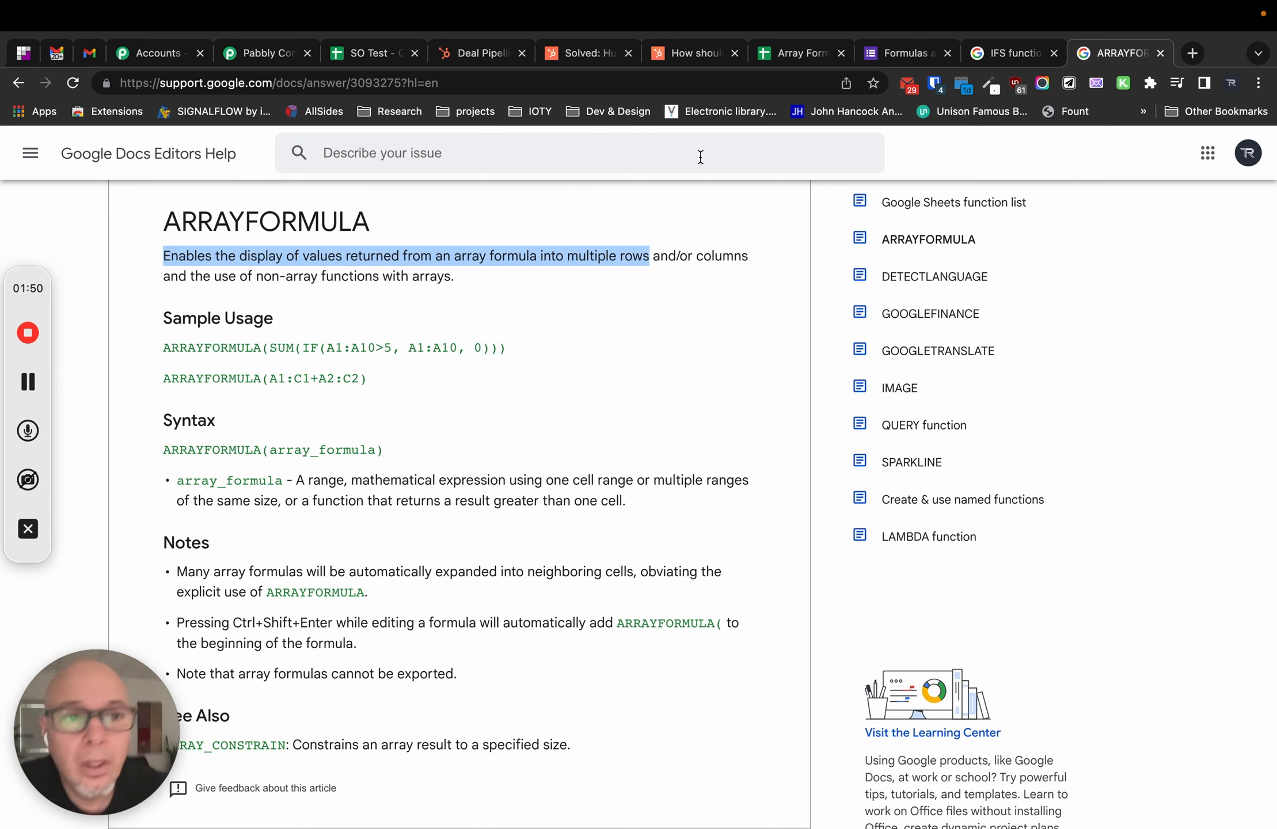
left_click(899, 57)
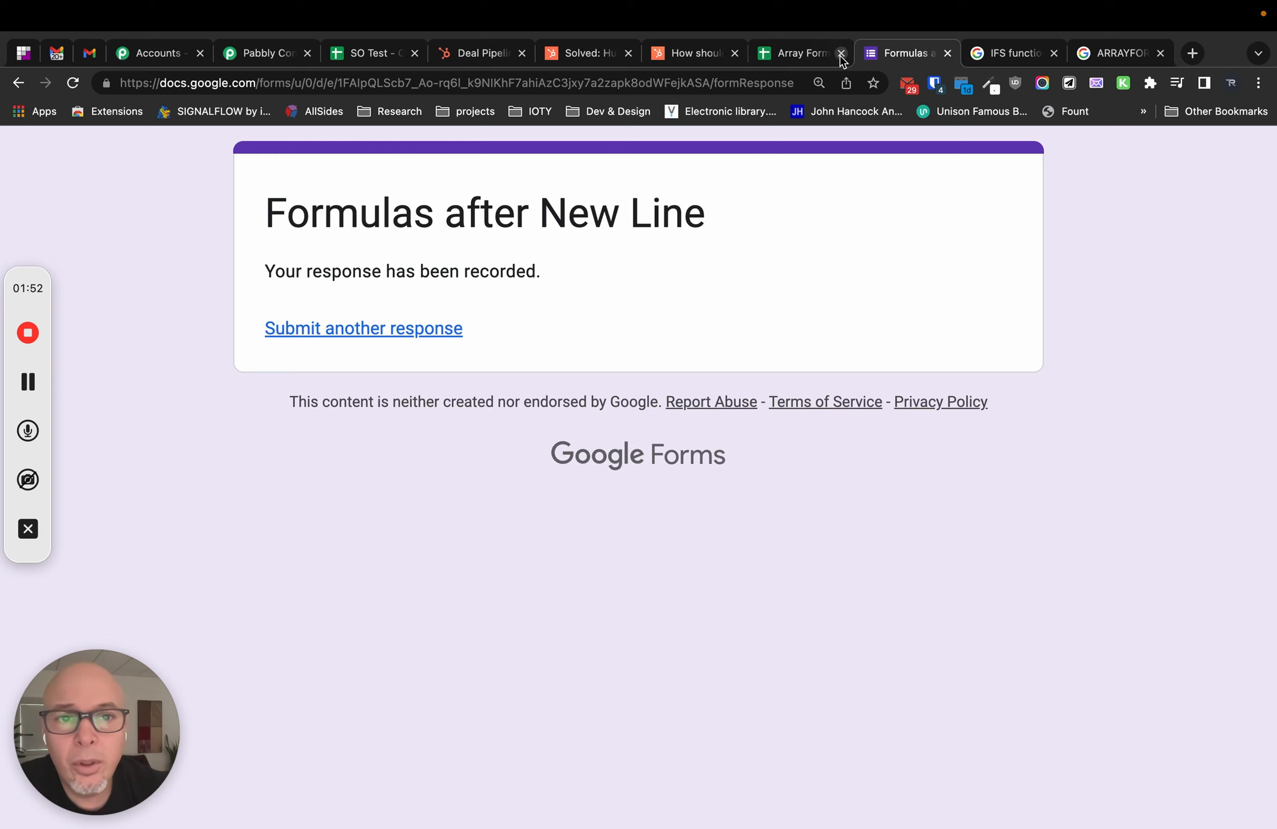
left_click(797, 54)
scroll(311, 599, "down", 3)
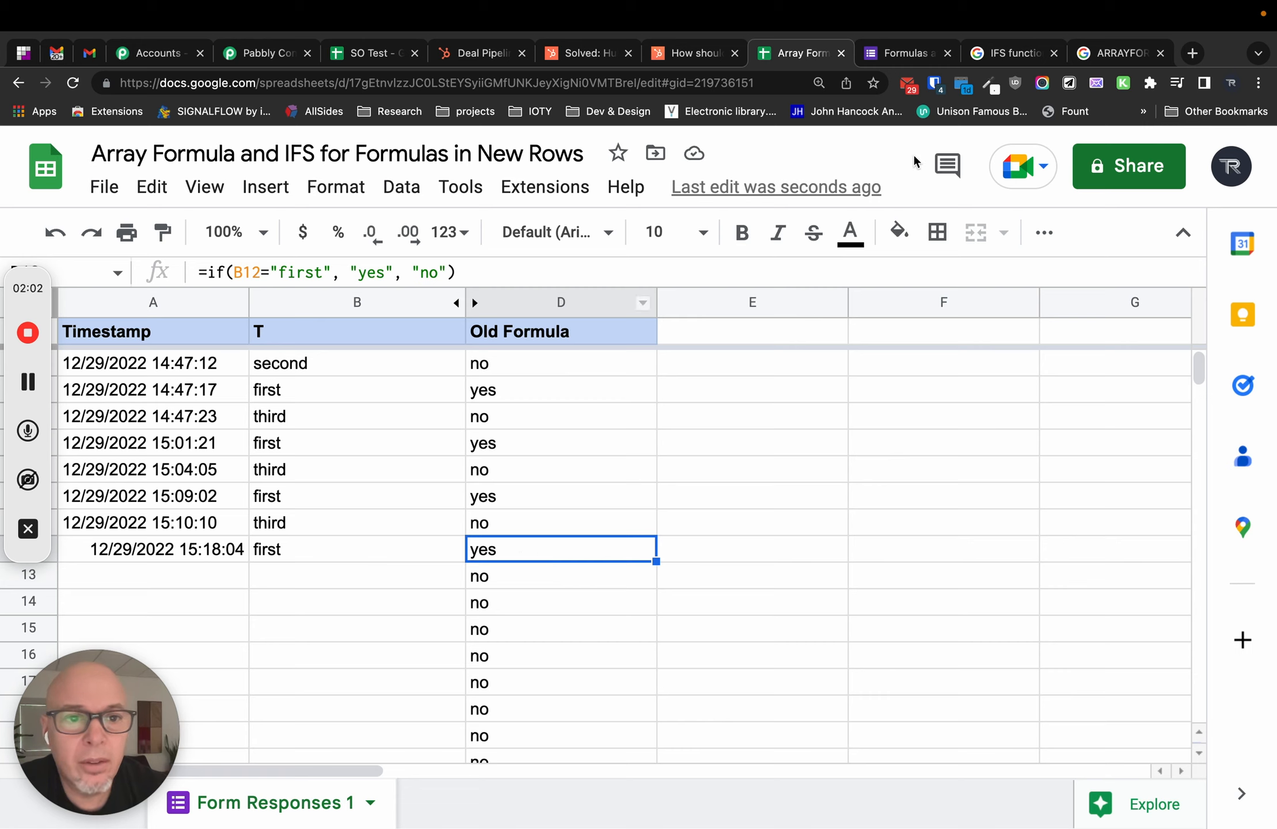
- Read the IFS function's description of evaluating multiple conditions on its Google Docs Editors Help page
left_click(1010, 55)
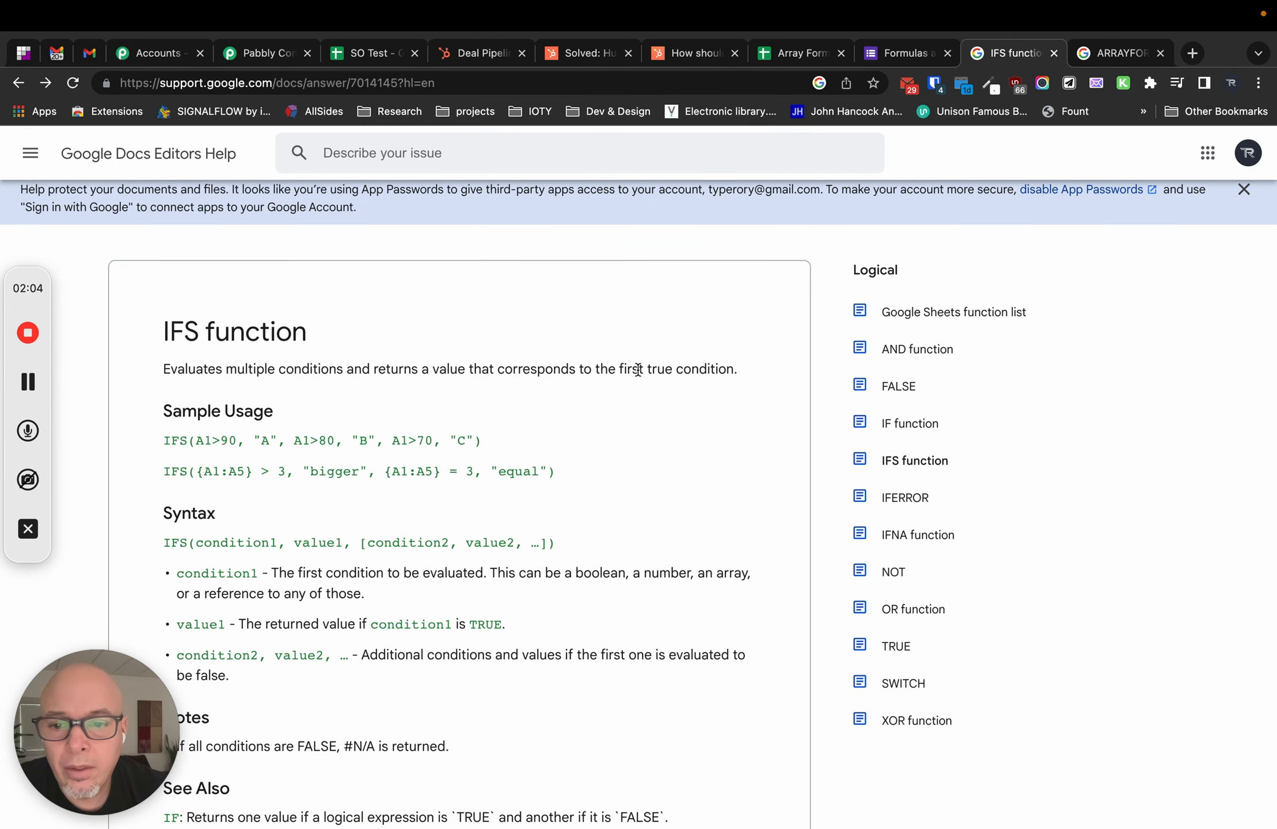
left_click_drag(158, 330, 325, 328)
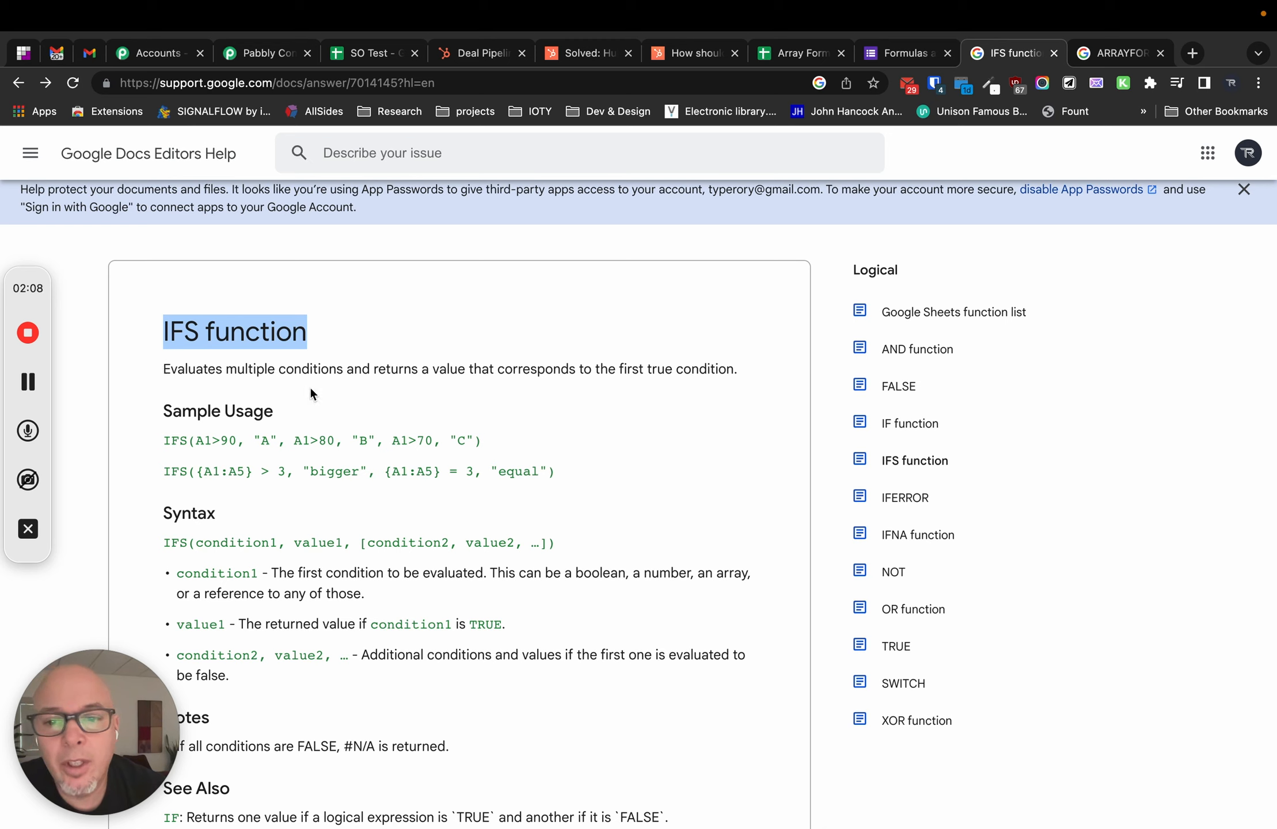
double_click(323, 369)
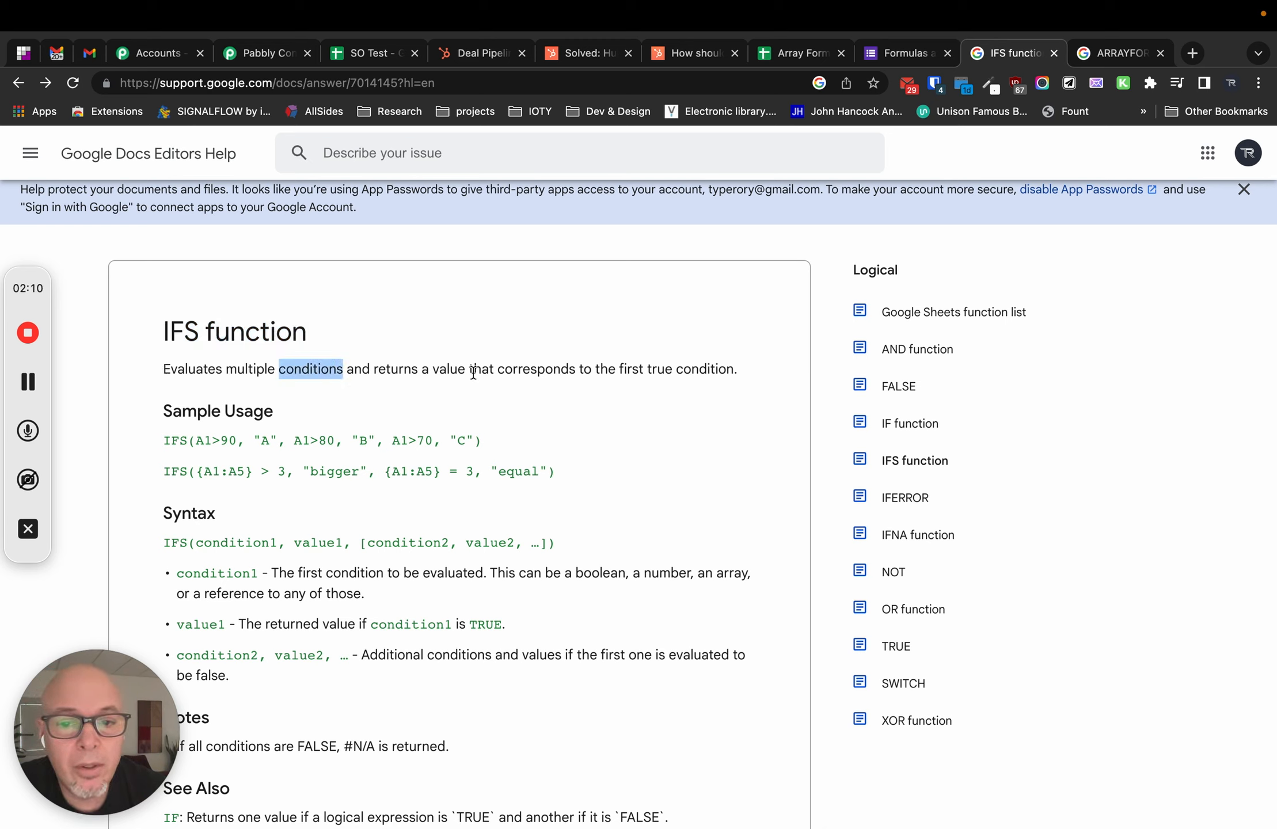
left_click(551, 373)
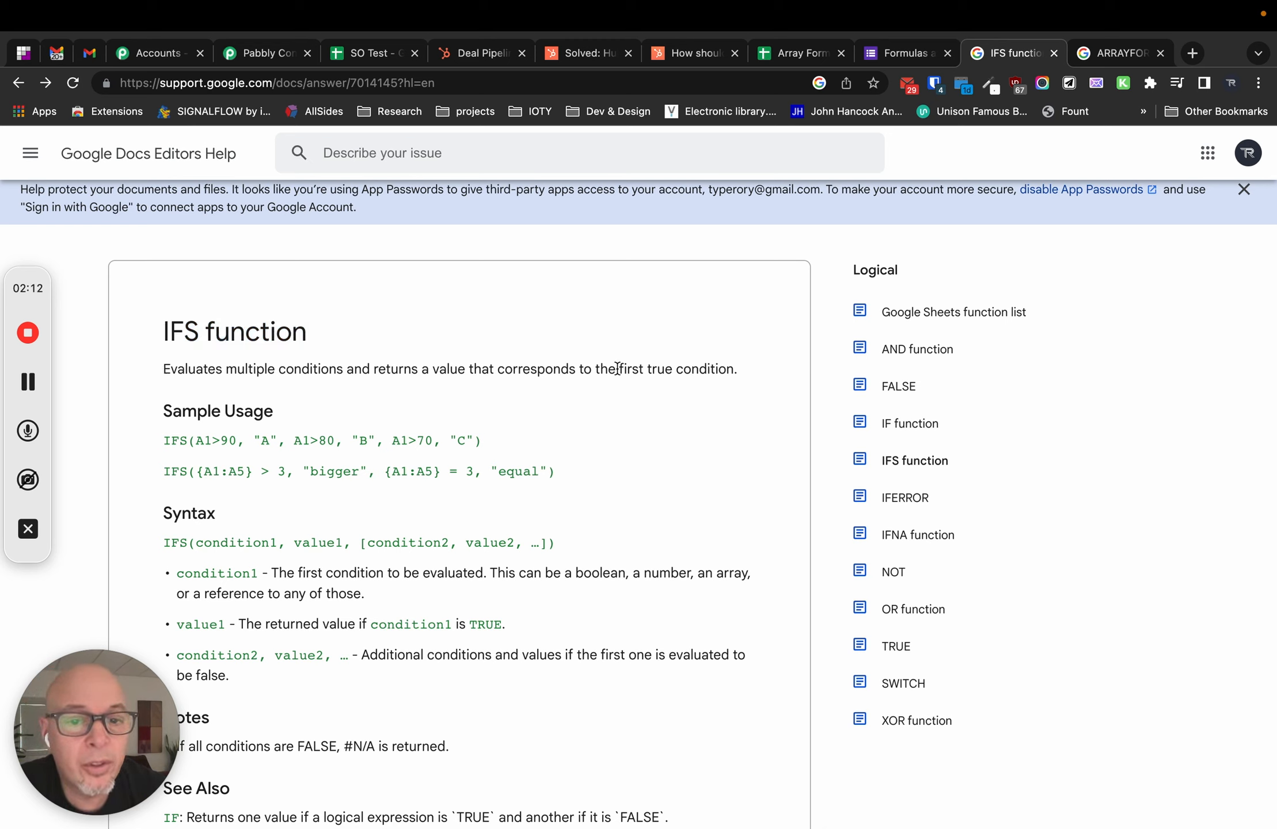
left_click_drag(619, 369, 690, 820)
left_click(710, 301)
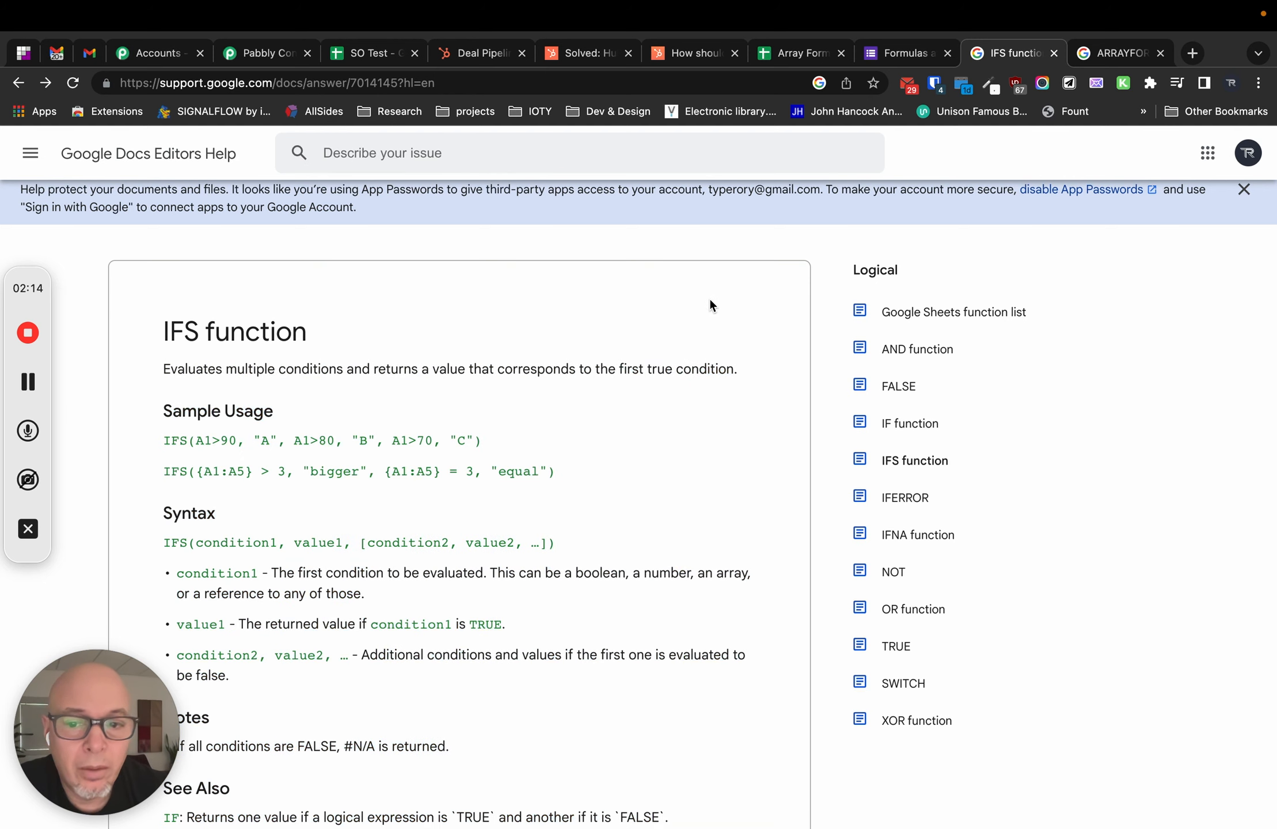
- Return to the responses spreadsheet, unhide column C and select its New Formula header cell
left_click(781, 57)
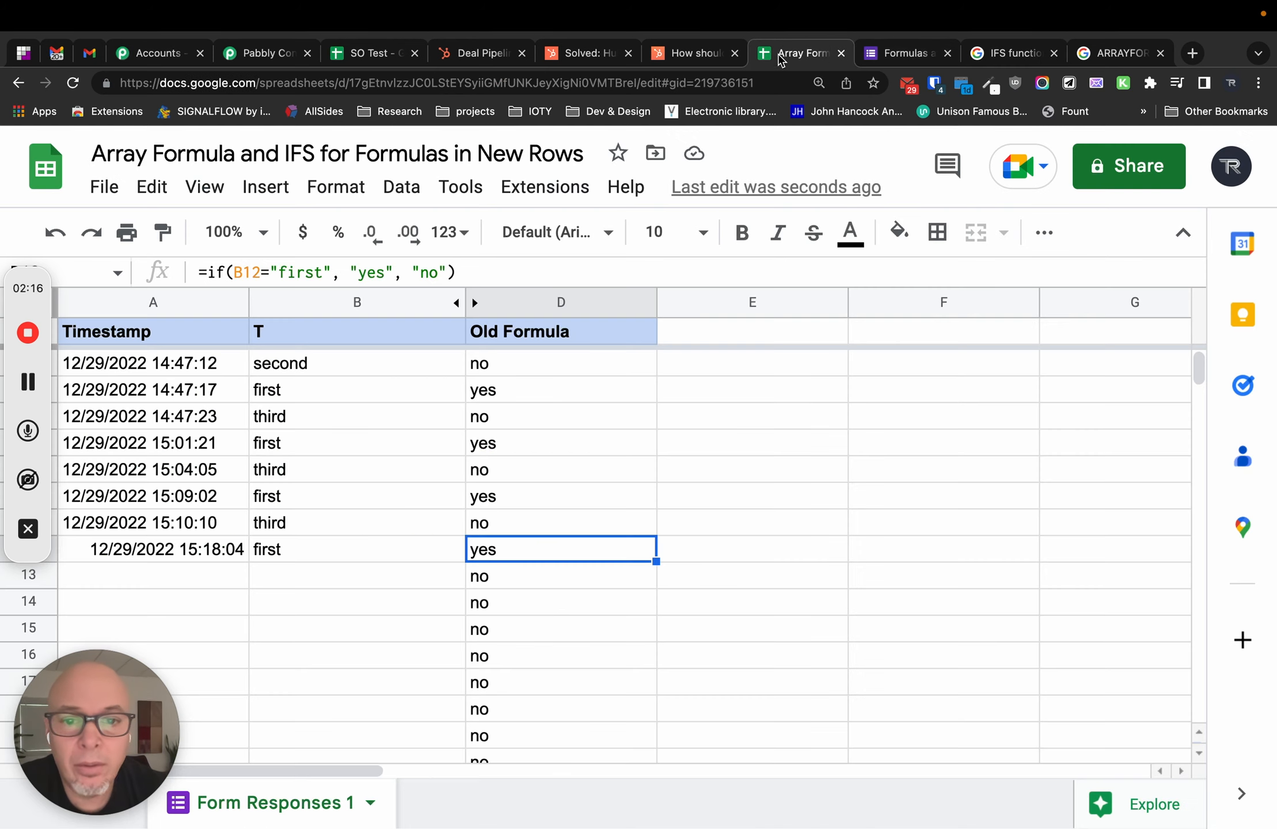
left_click(474, 304)
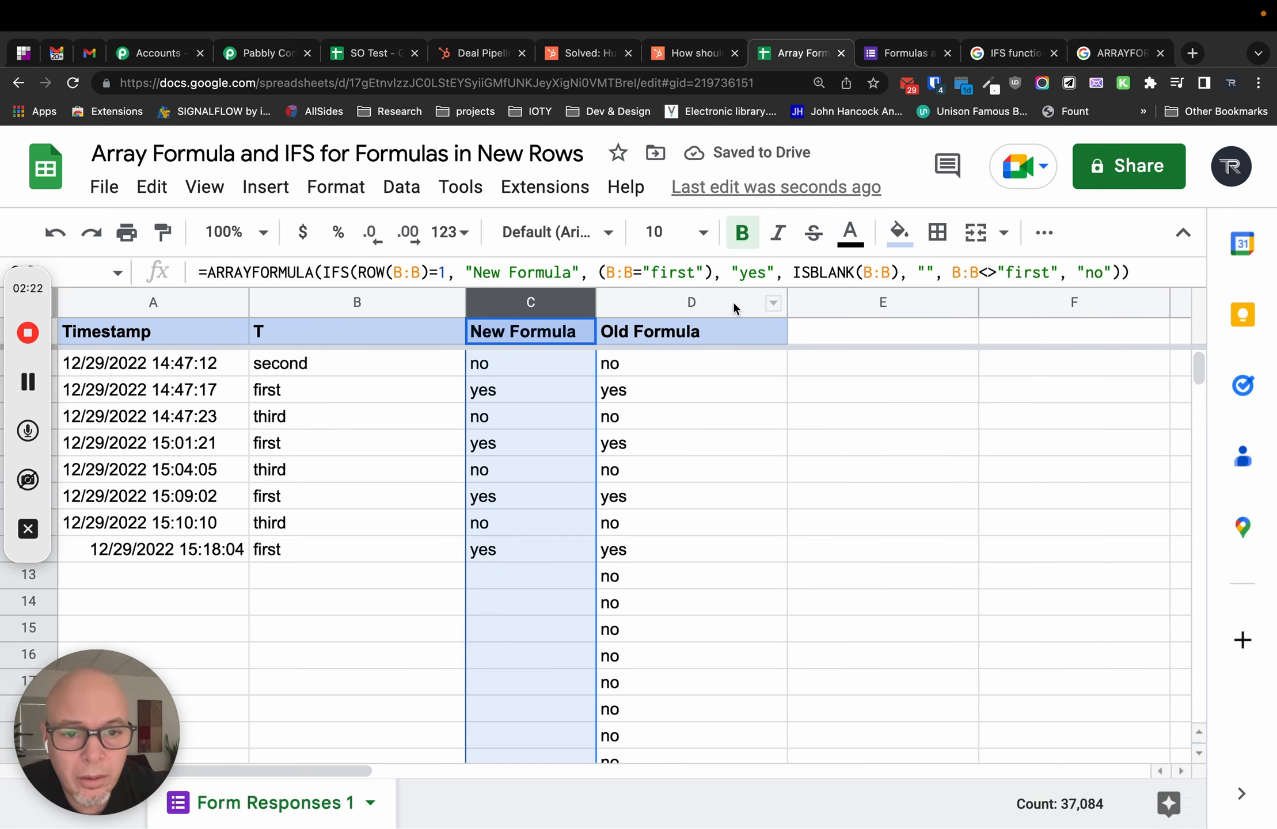
left_click(524, 333)
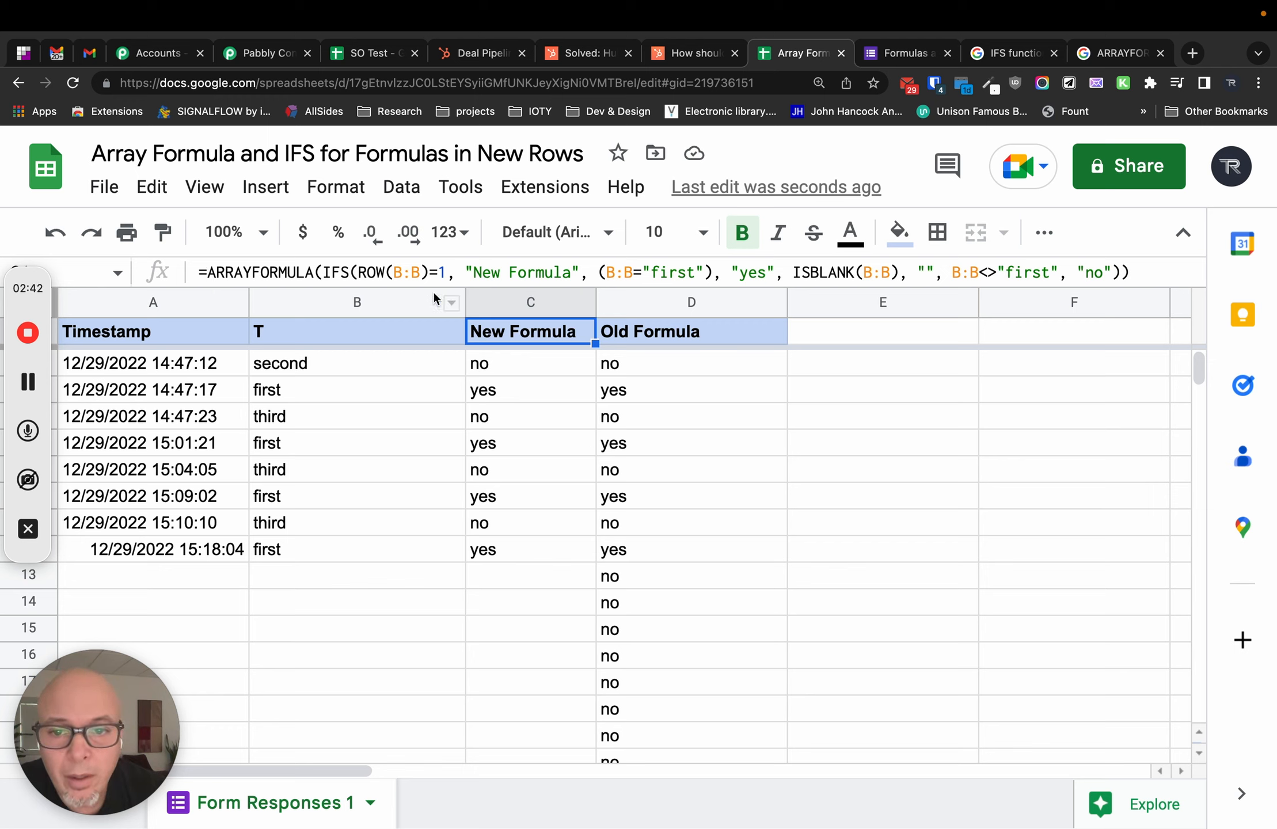
- Examine the header formula's IFS pairs: ROW(B:B)=1 with "New Formula", and B:B="first" with "yes"
left_click(326, 272)
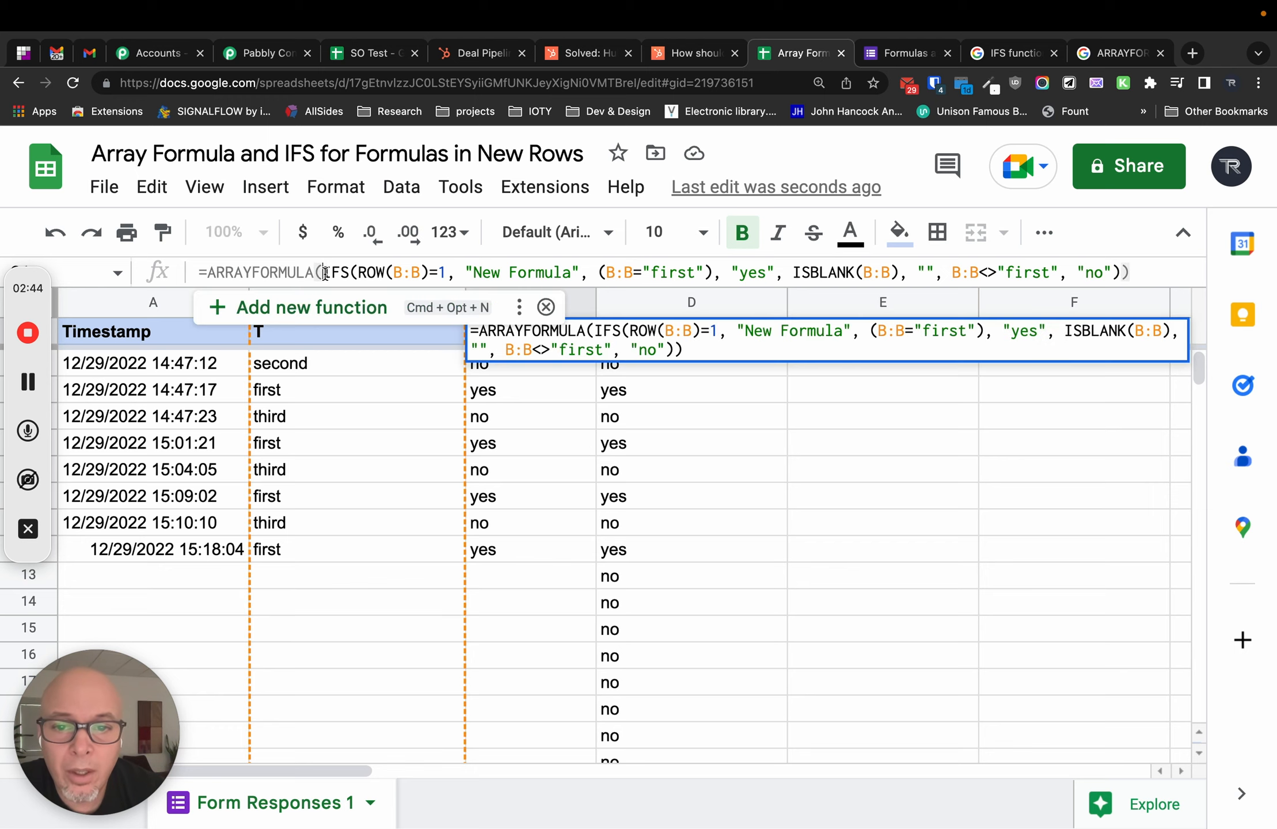
left_click_drag(324, 273, 583, 267)
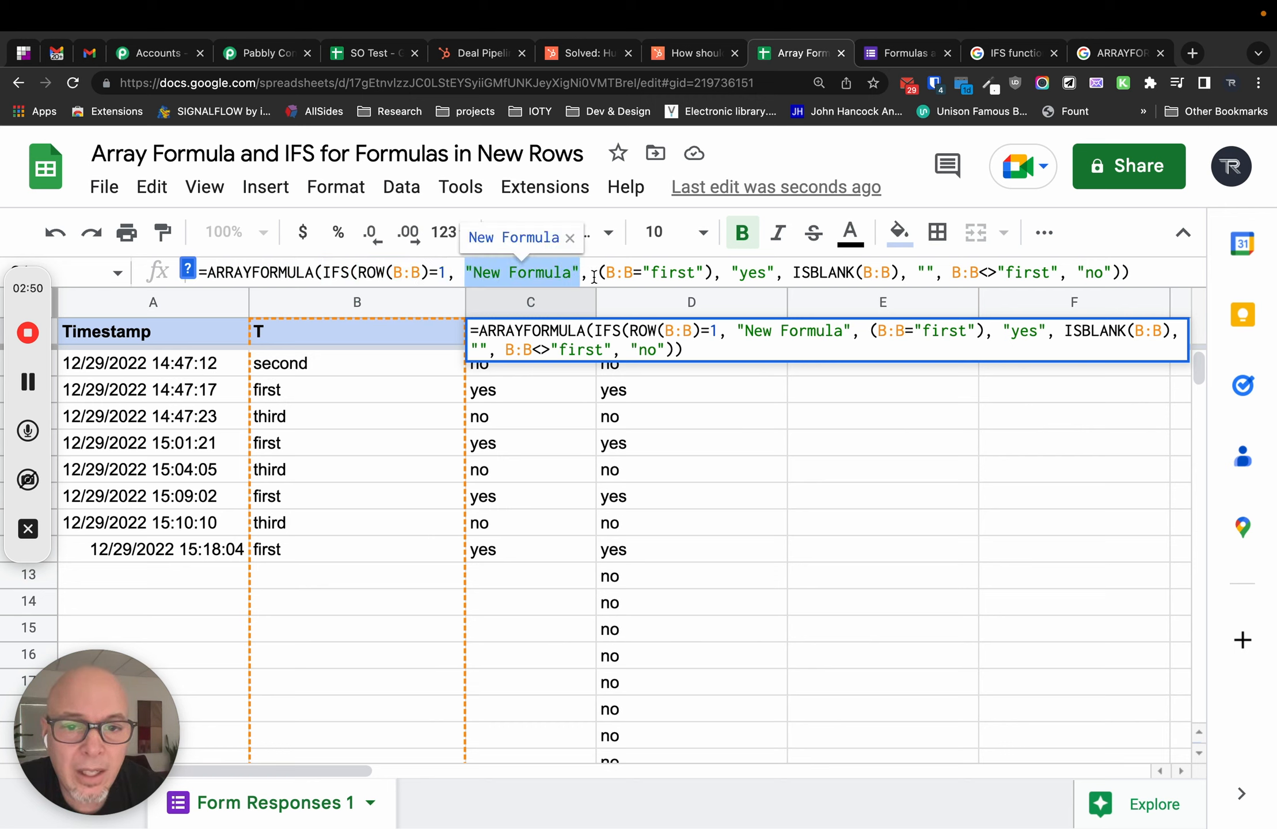
left_click_drag(599, 272, 777, 272)
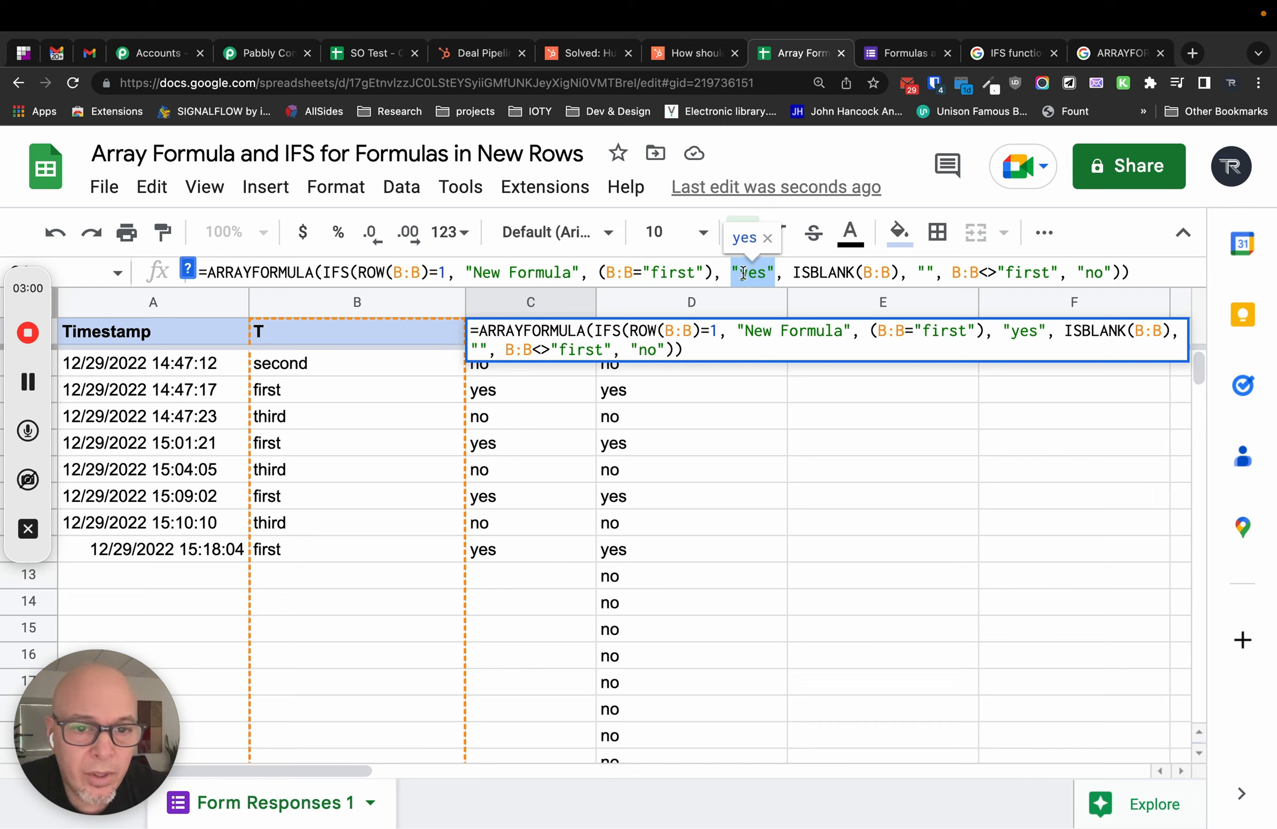
left_click(459, 274)
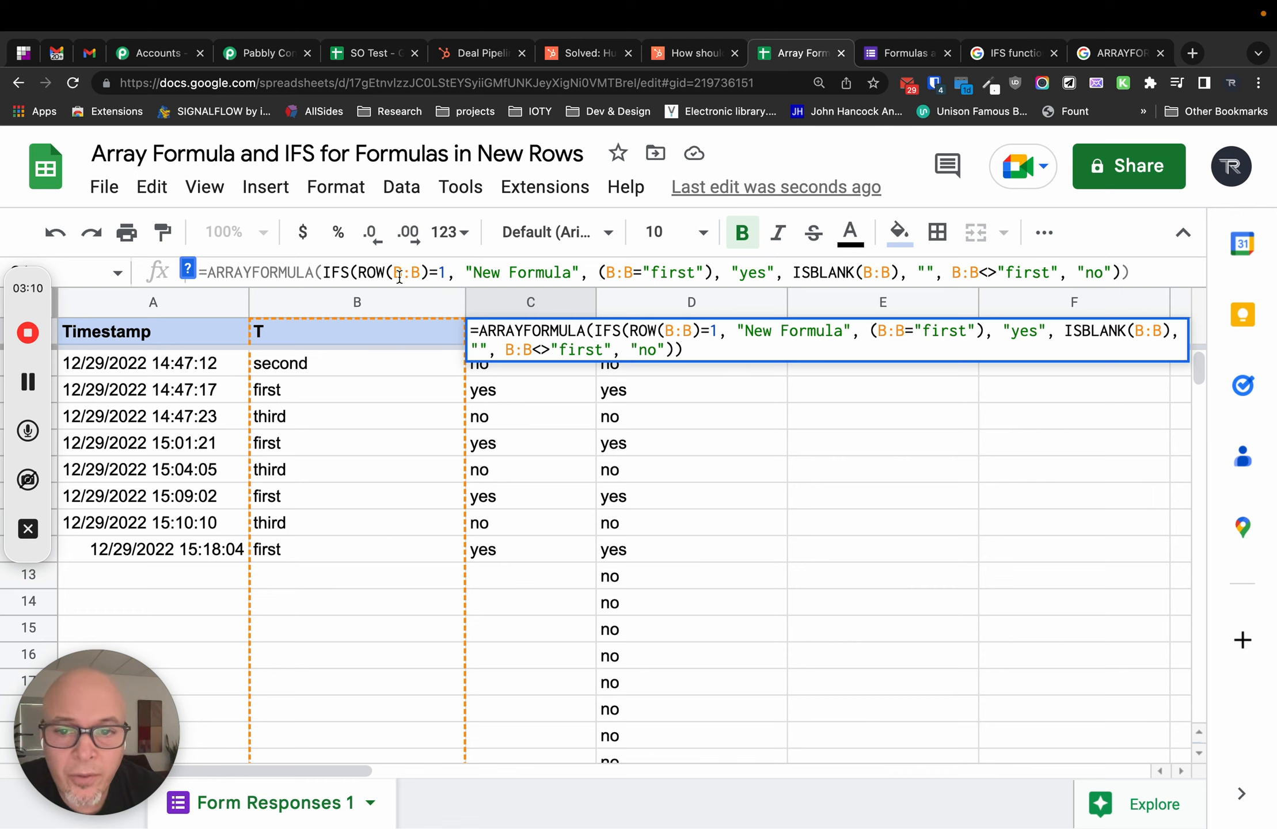
left_click(498, 302)
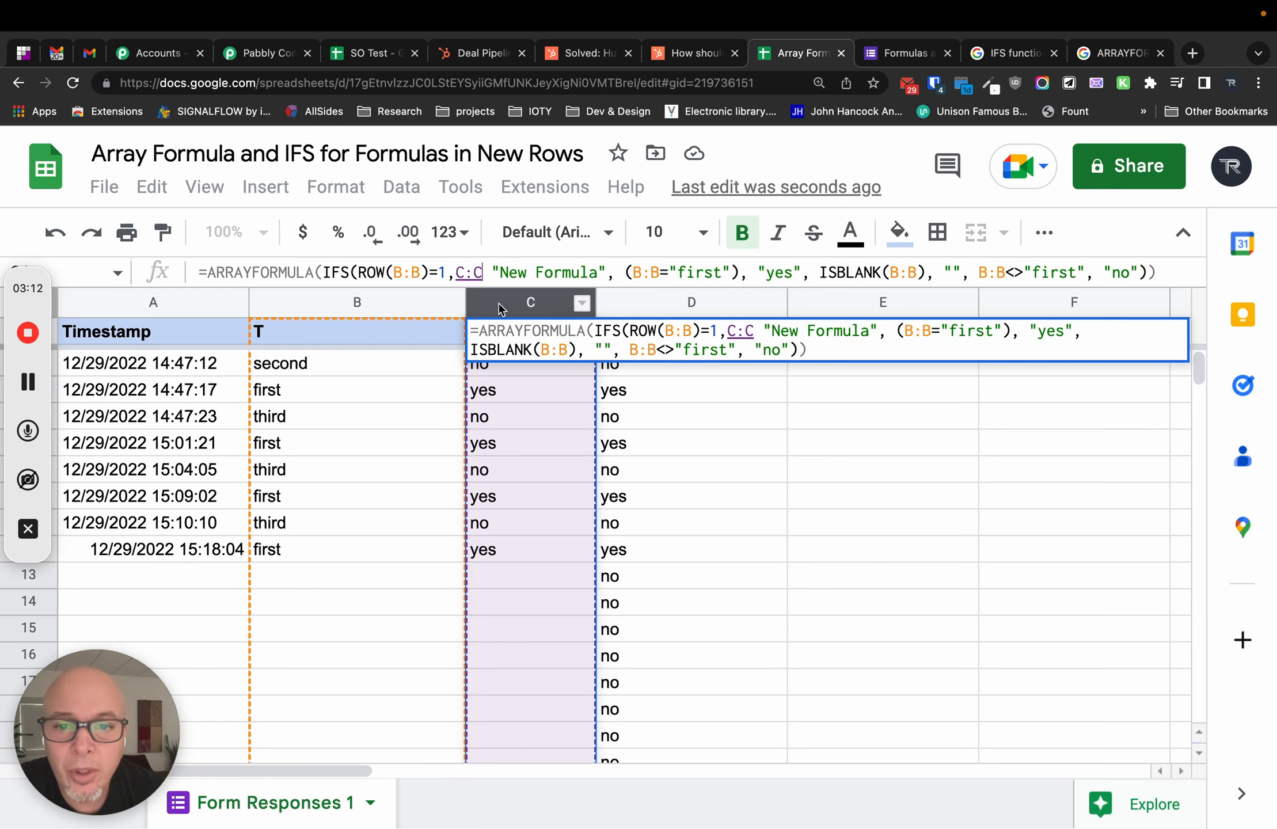
left_click(305, 339)
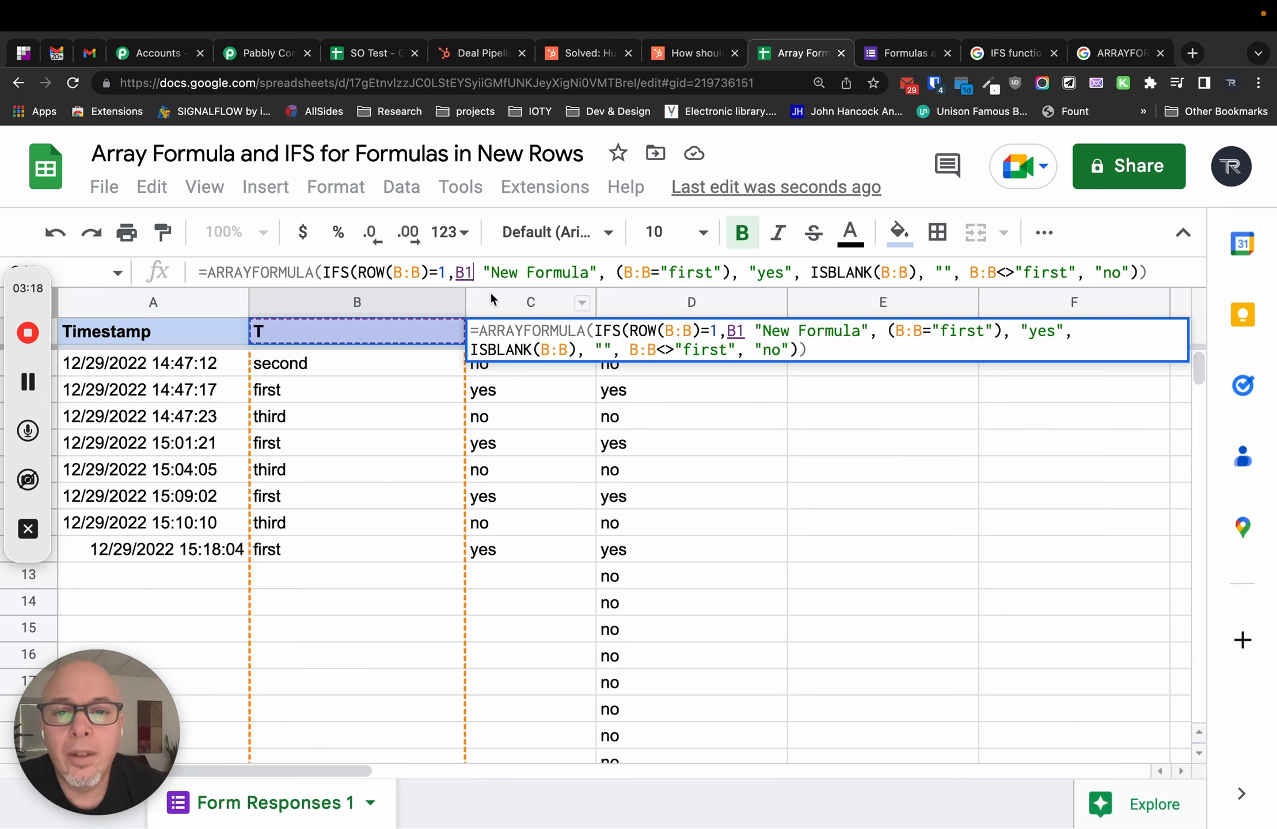
key("BackSpace")
key("BackSpace")
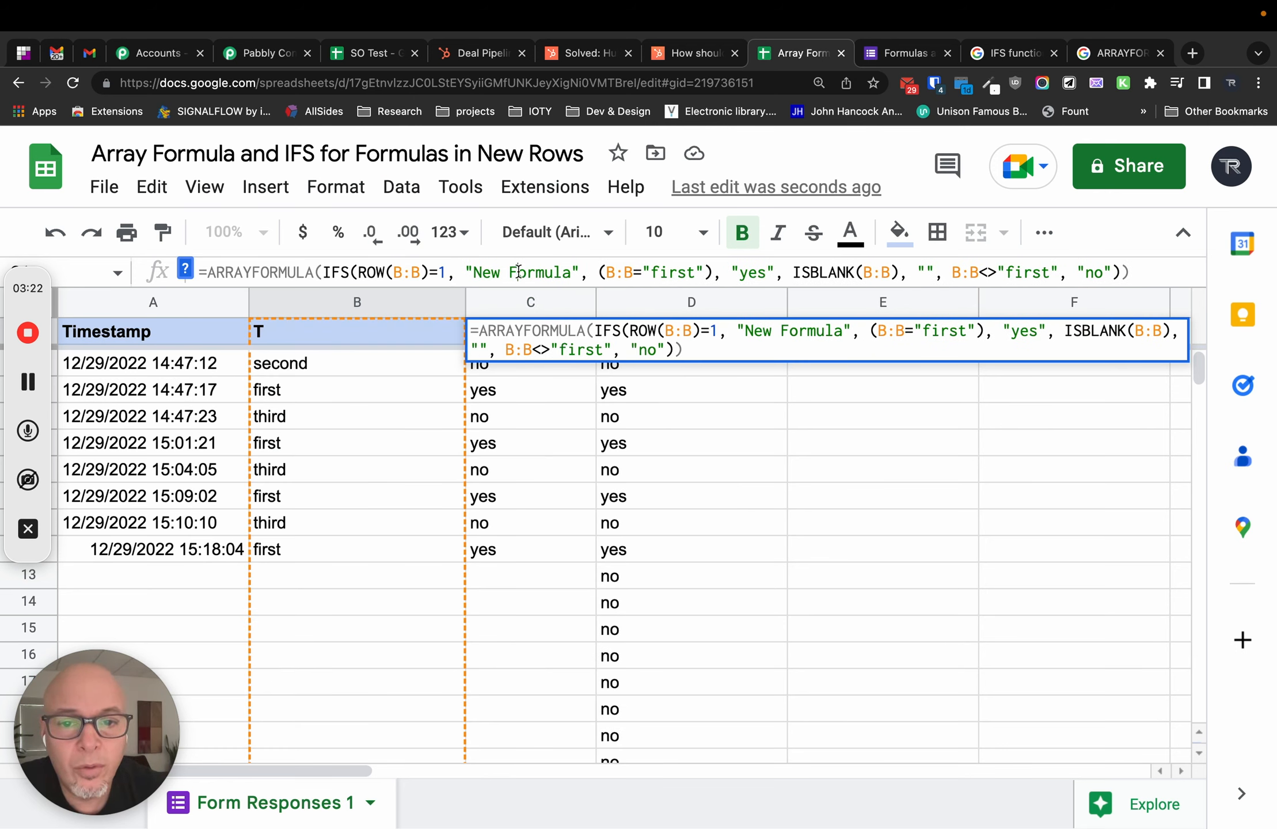
left_click(721, 473)
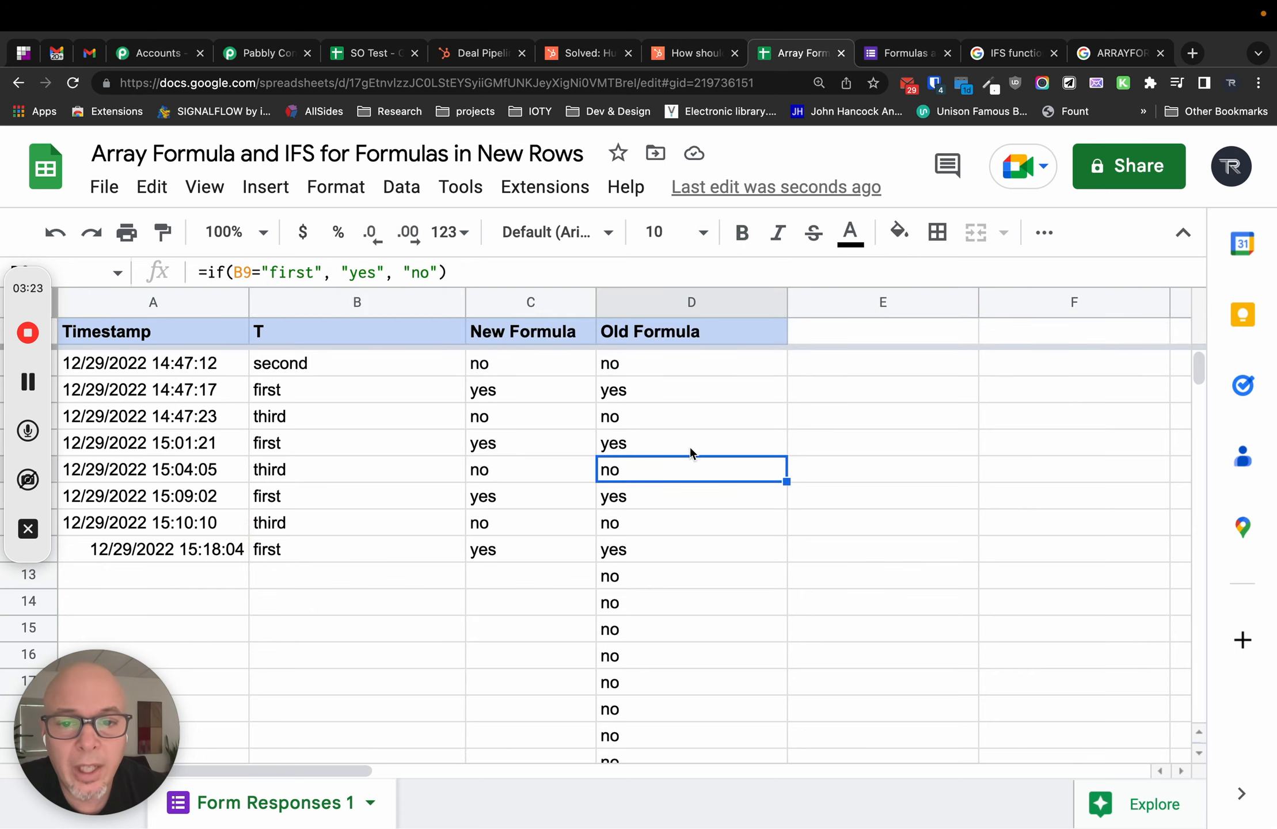
- Examine the ISBLANK(B:B) condition and its empty-string result in the New Formula header's formula
left_click(525, 333)
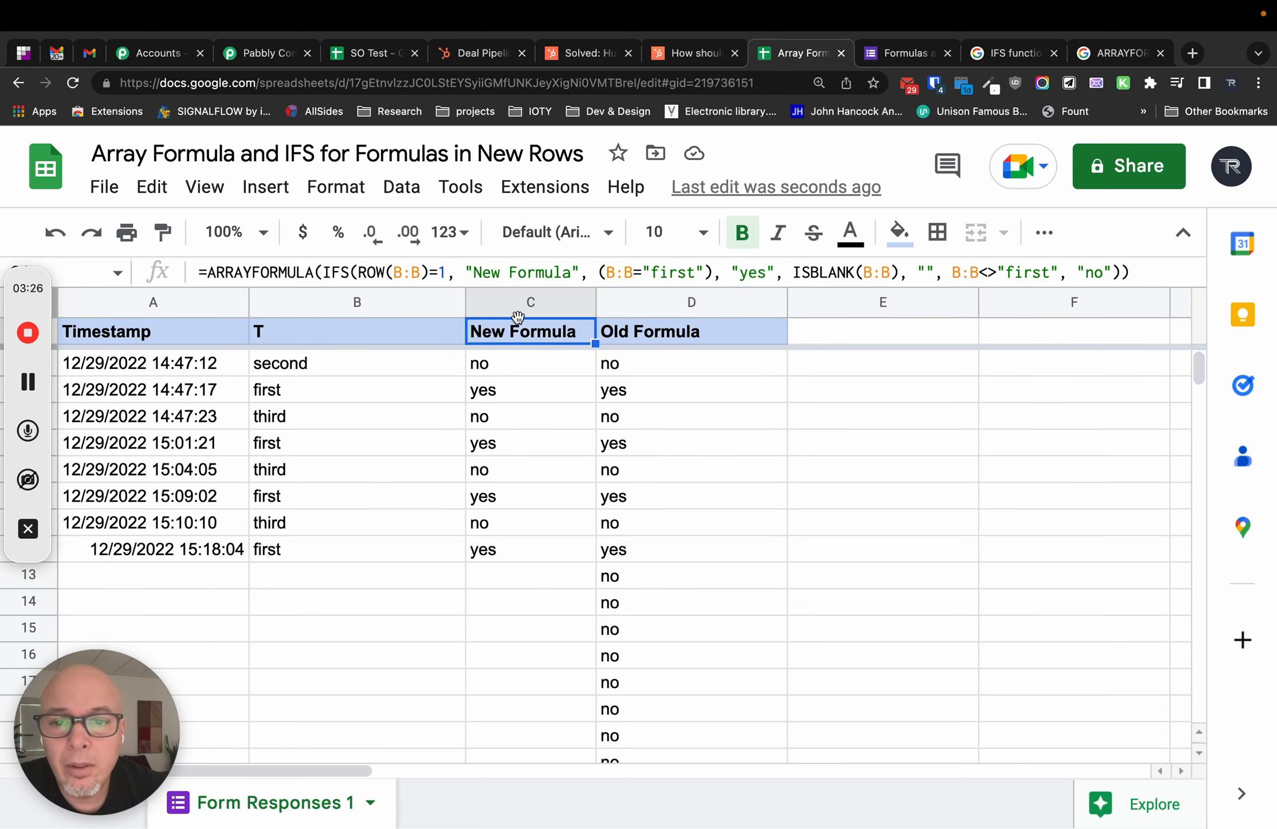
left_click(354, 363)
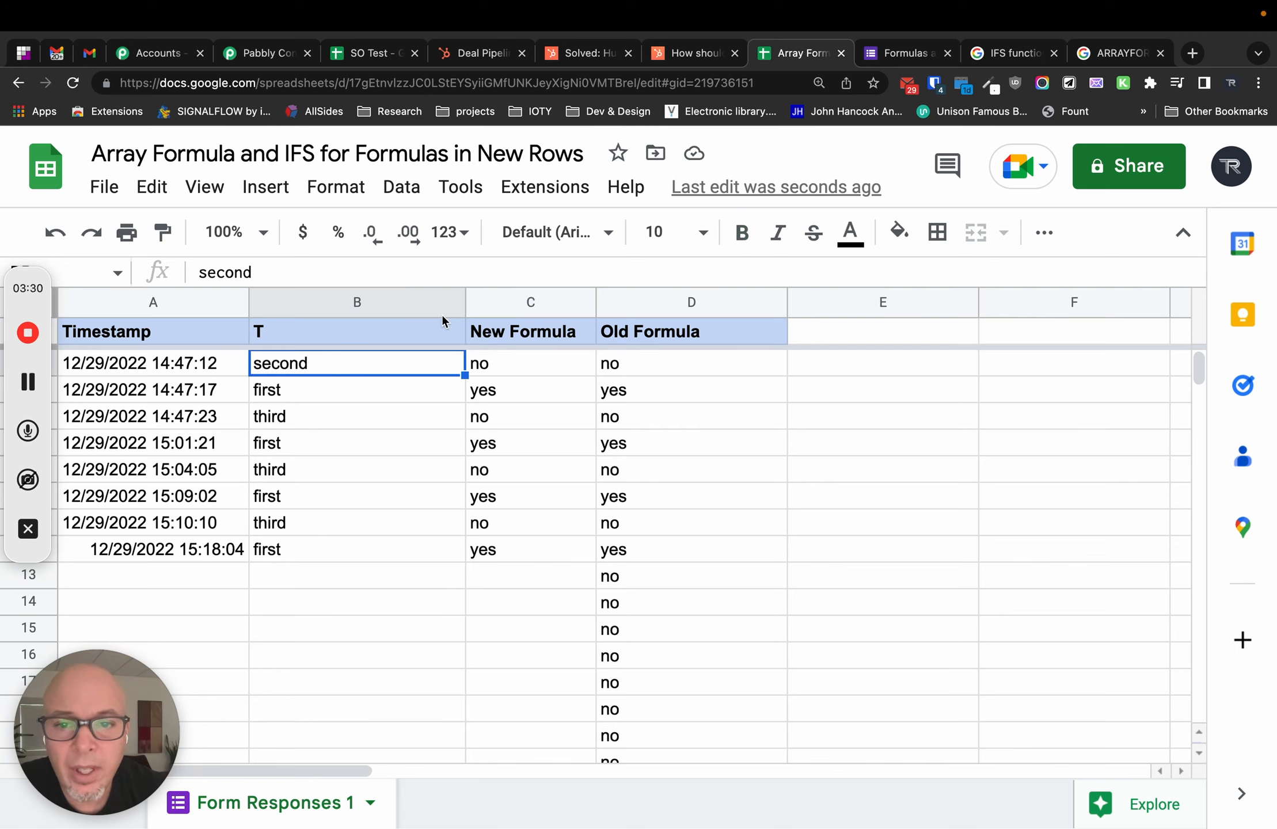
left_click(511, 335)
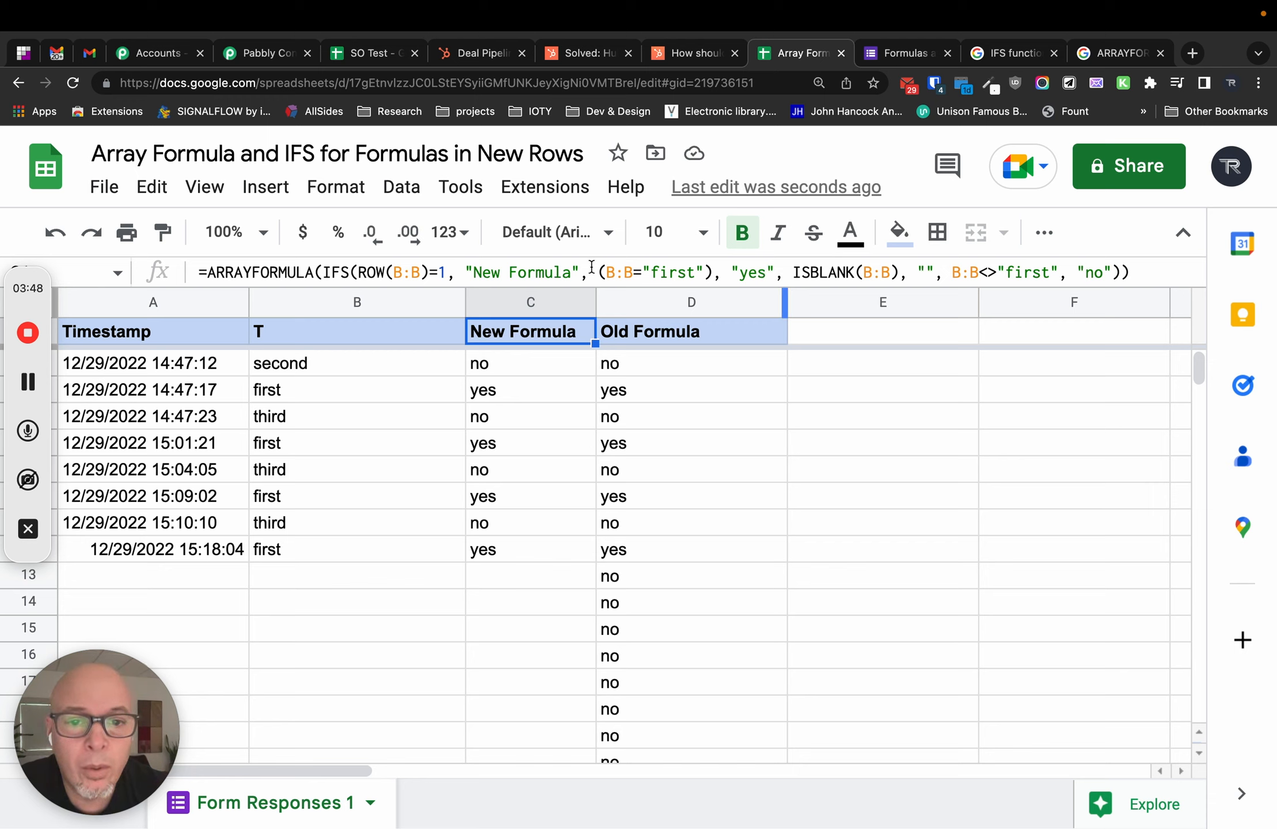
left_click(719, 272)
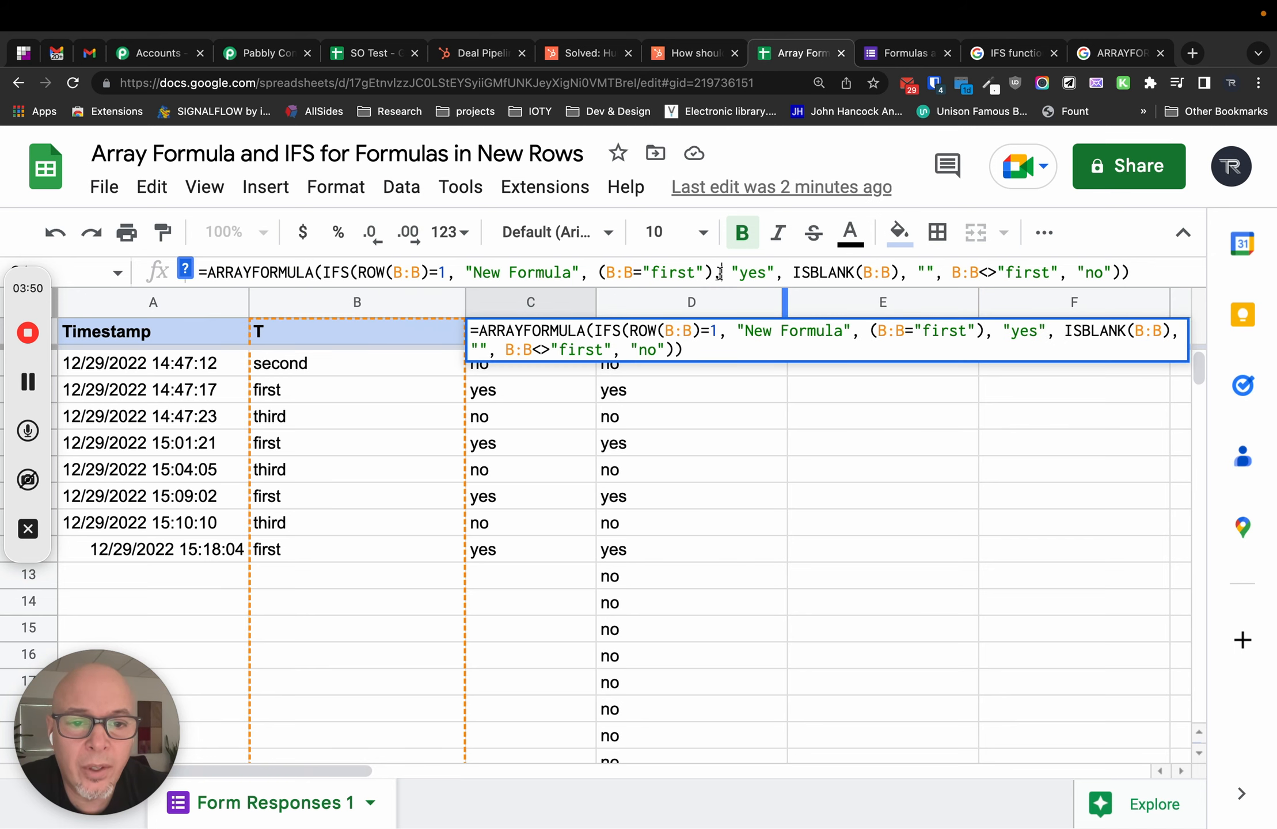
left_click(805, 272)
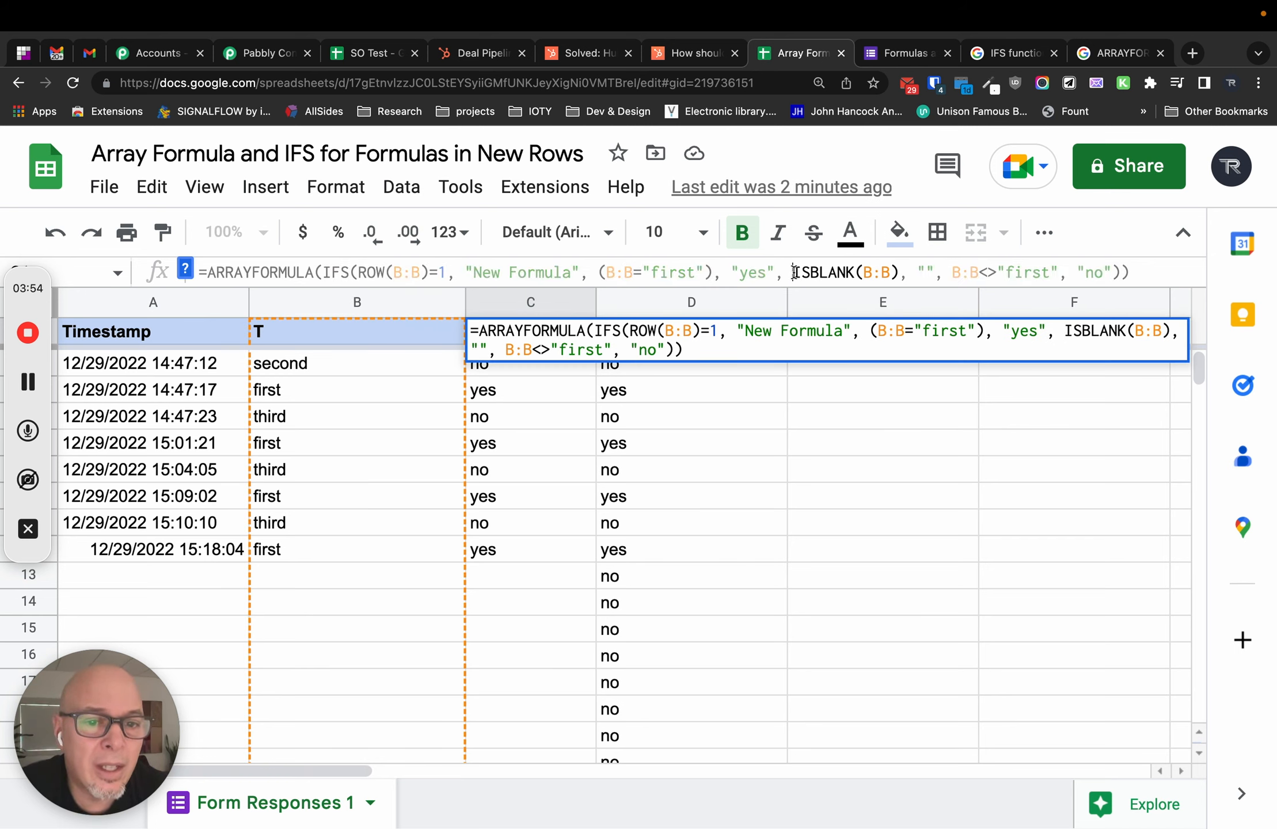
left_click_drag(794, 271, 900, 271)
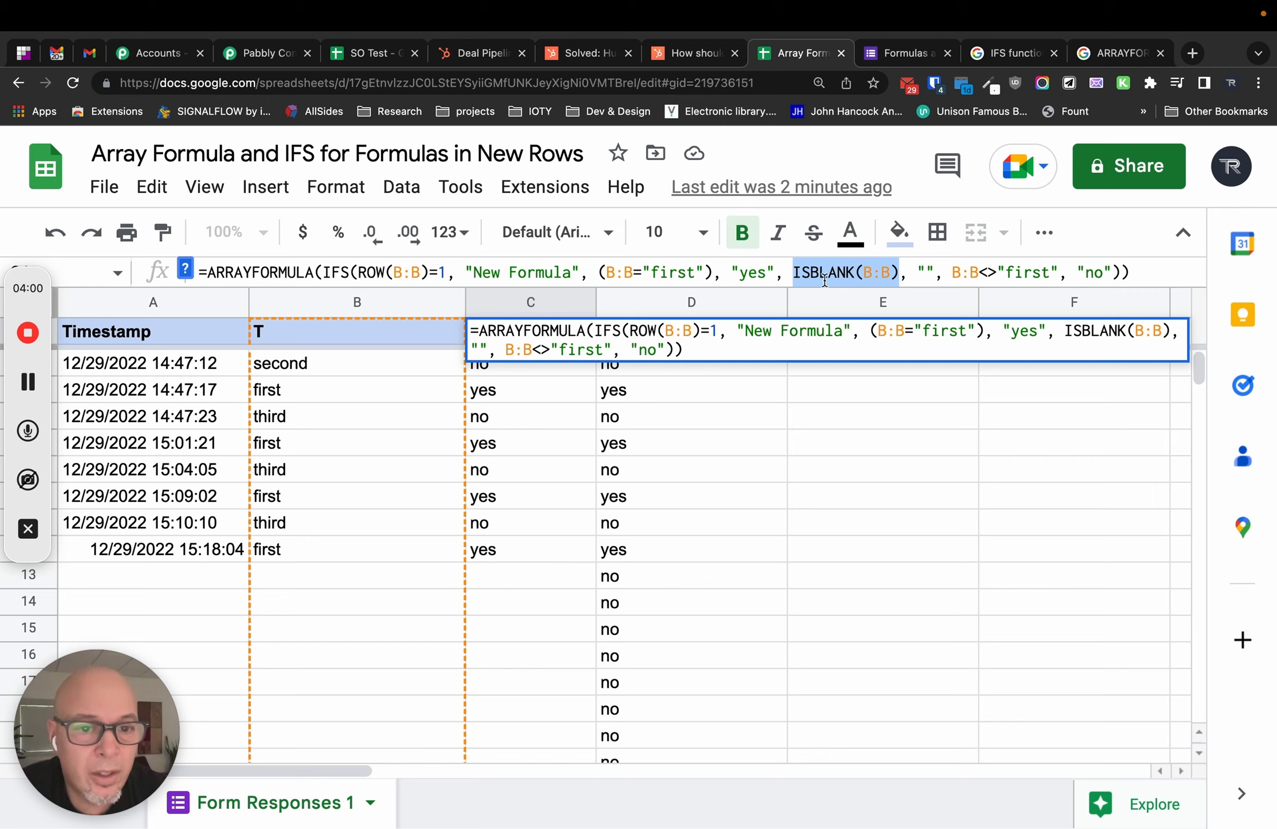
left_click(926, 273)
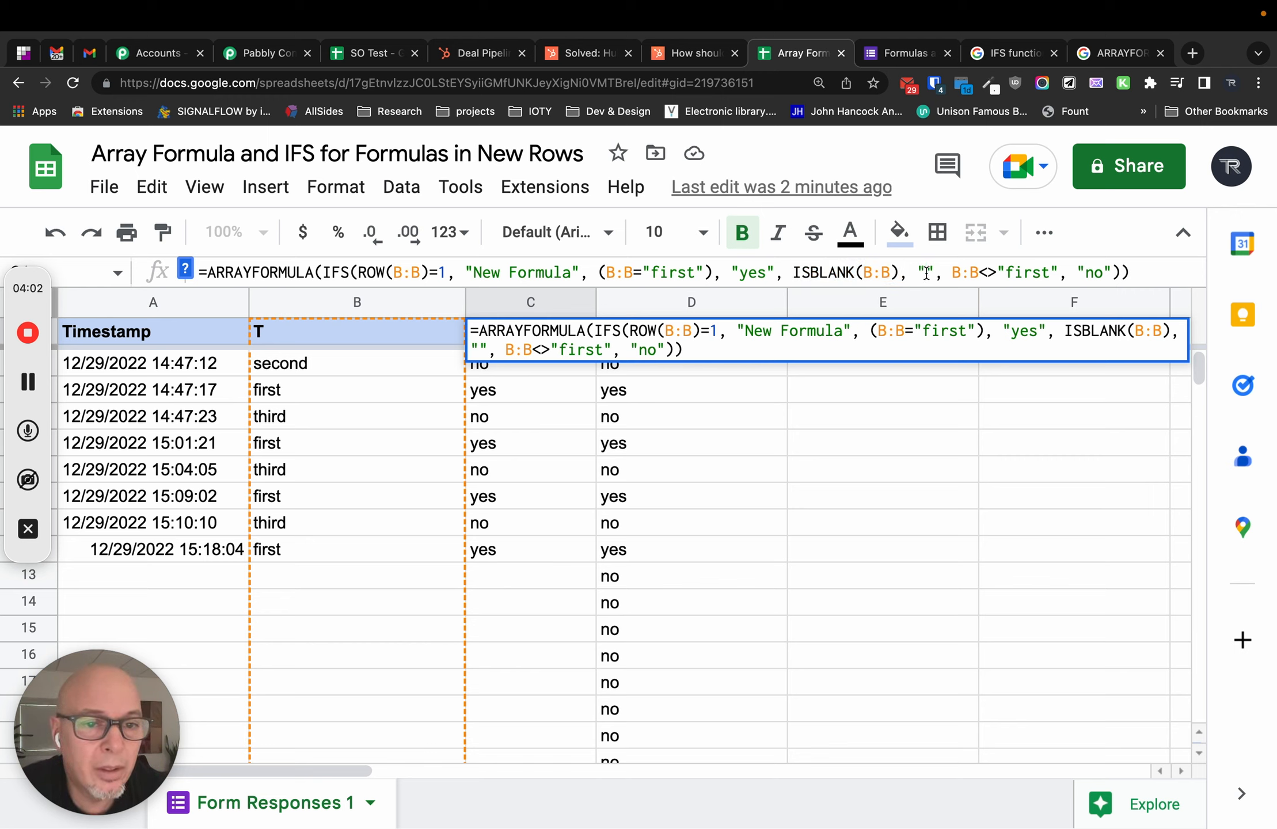
- Compare the "second" answer in column T with the formula's B:B<>"first", "no" condition and its New Formula cell
left_click(275, 366)
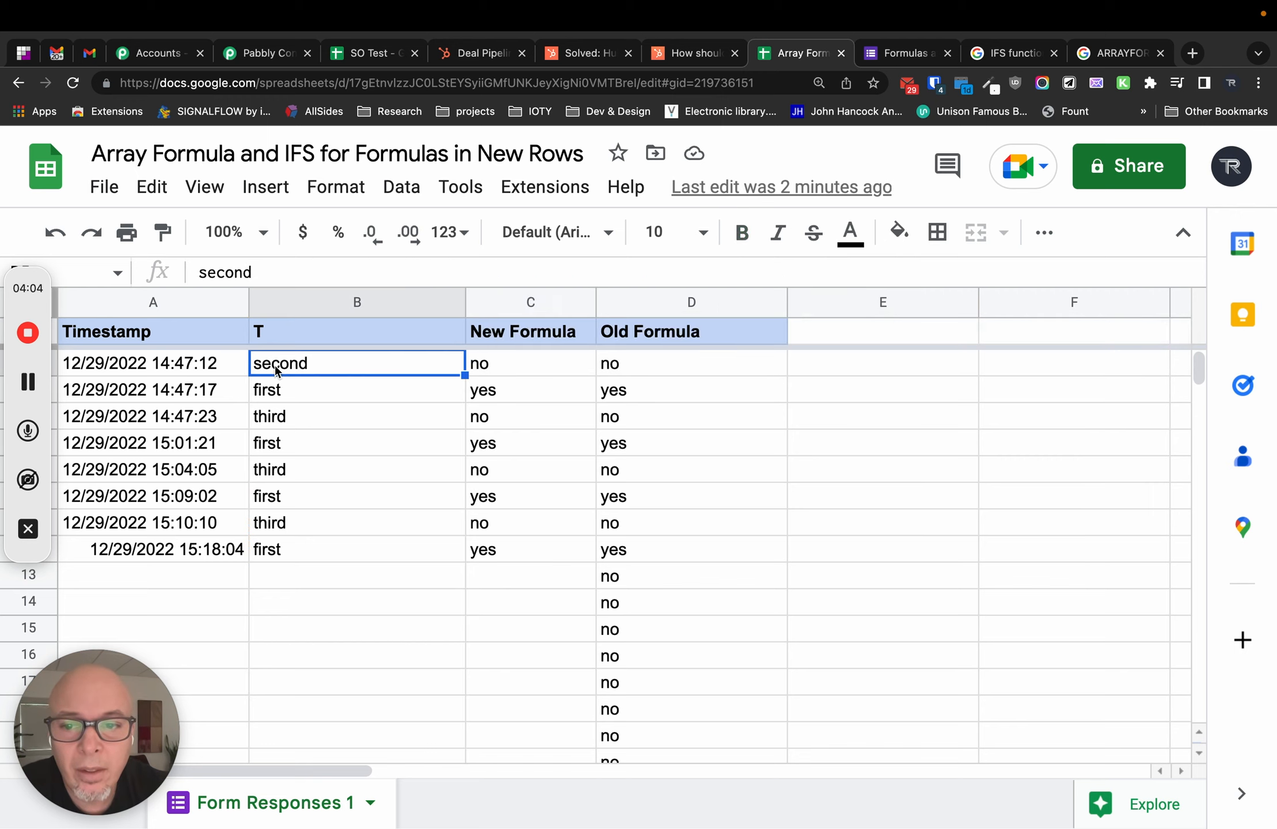
left_click(528, 331)
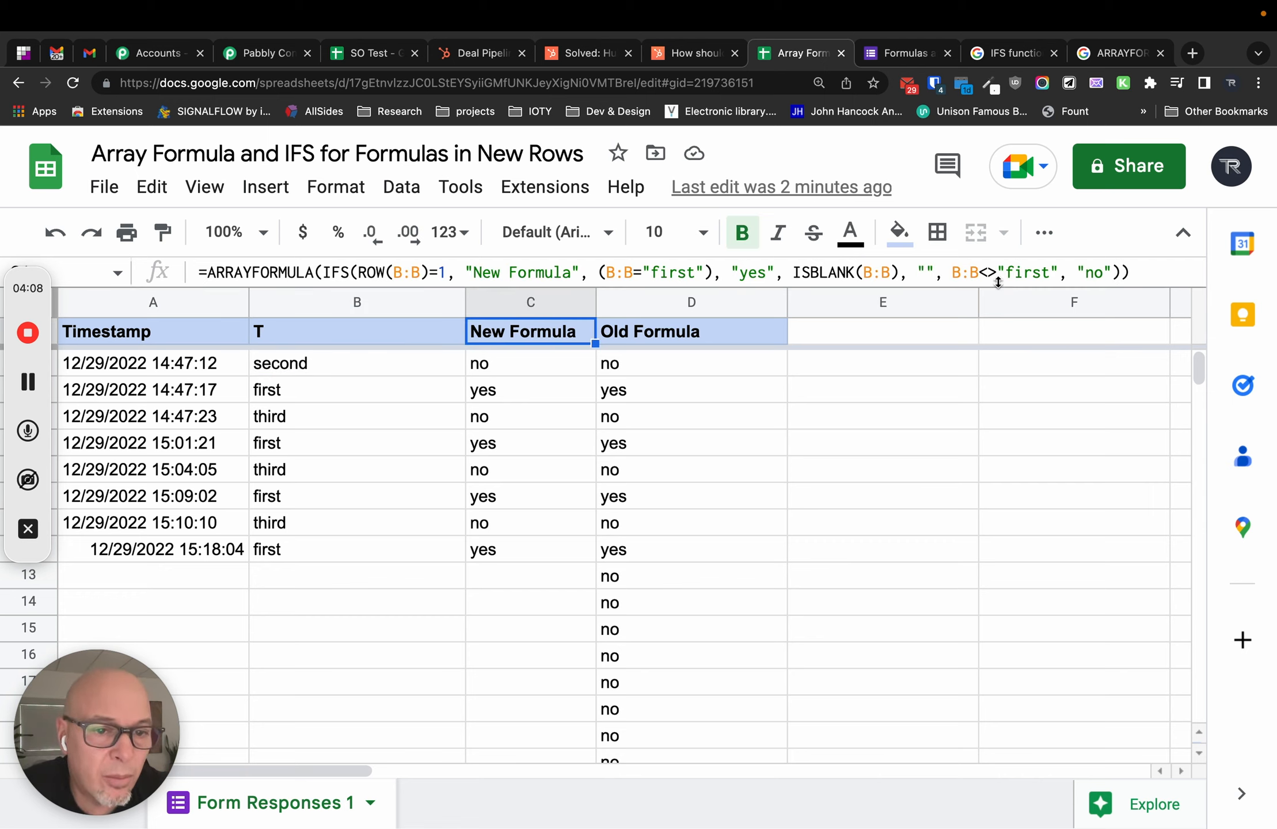
left_click_drag(952, 272, 1058, 272)
left_click(284, 364)
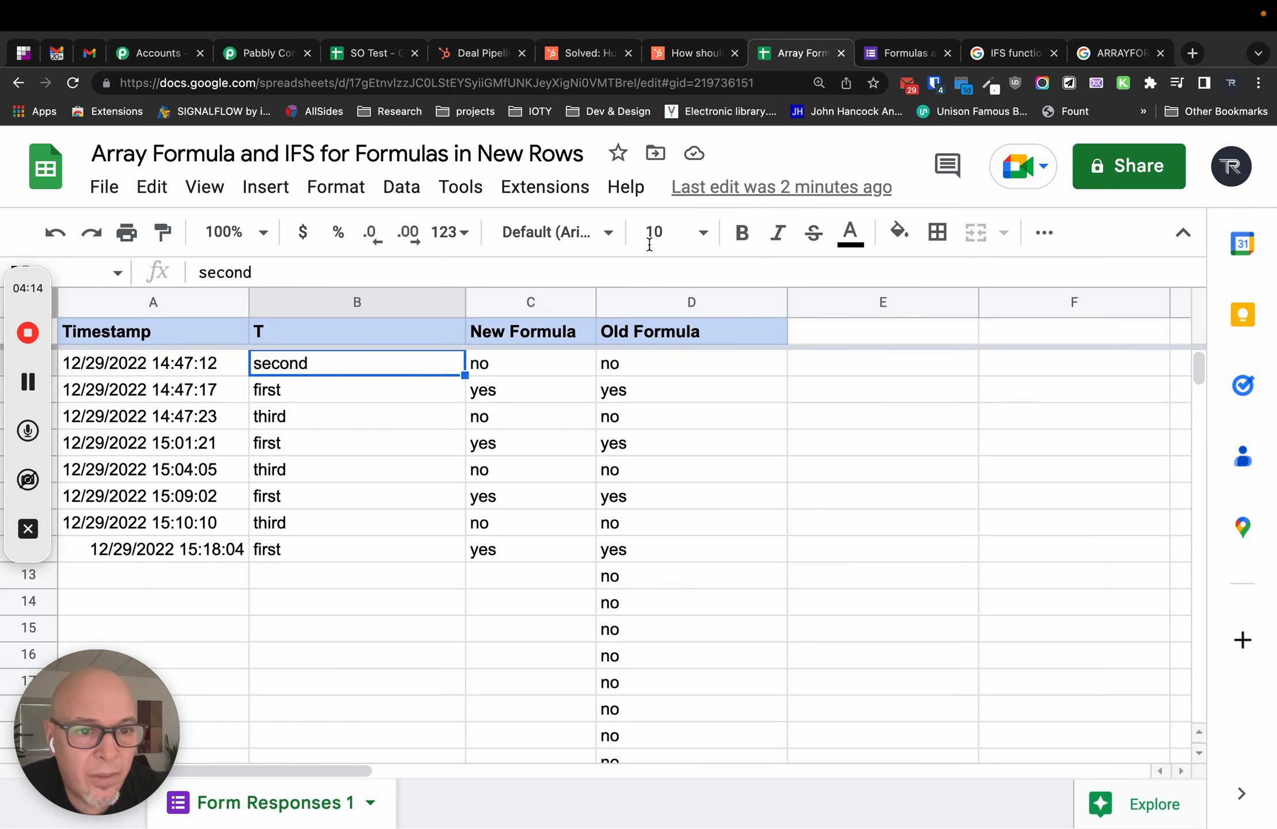
left_click(526, 335)
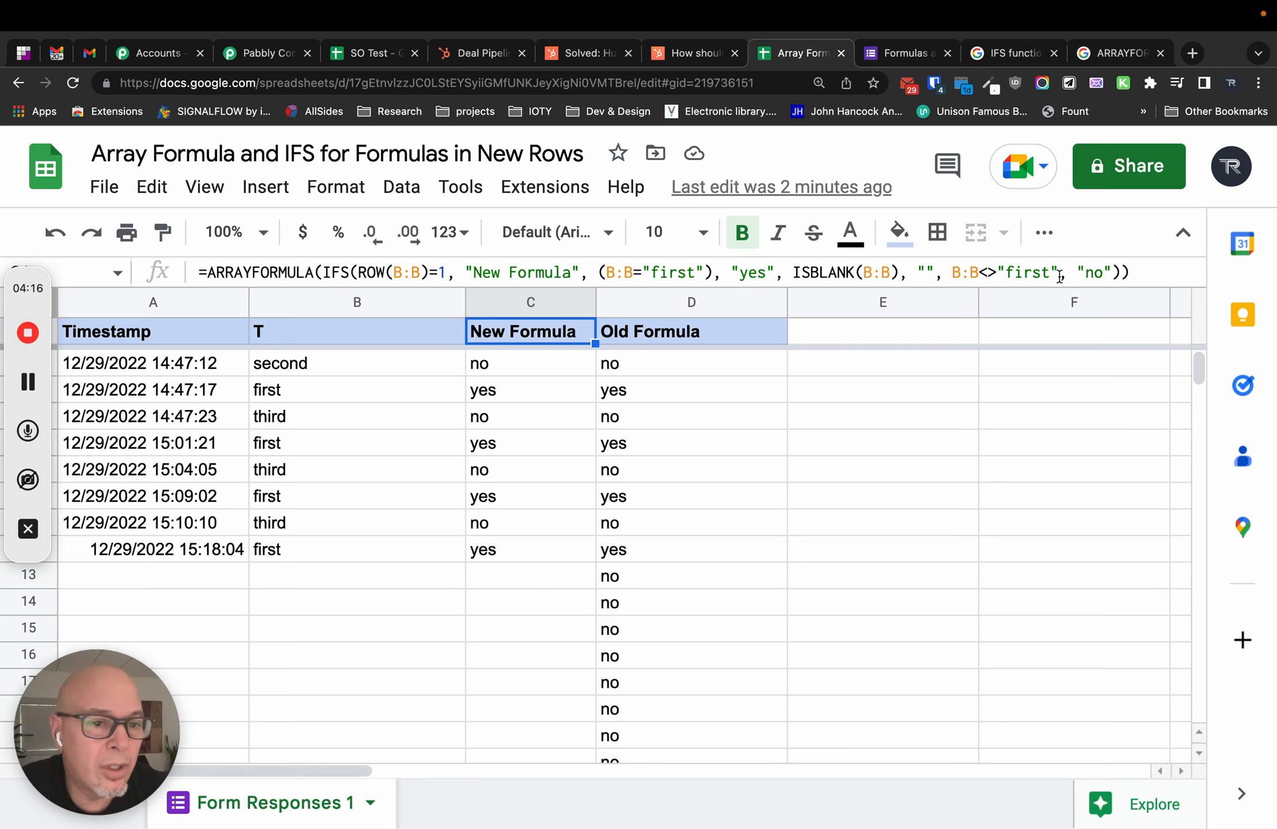
left_click(485, 375)
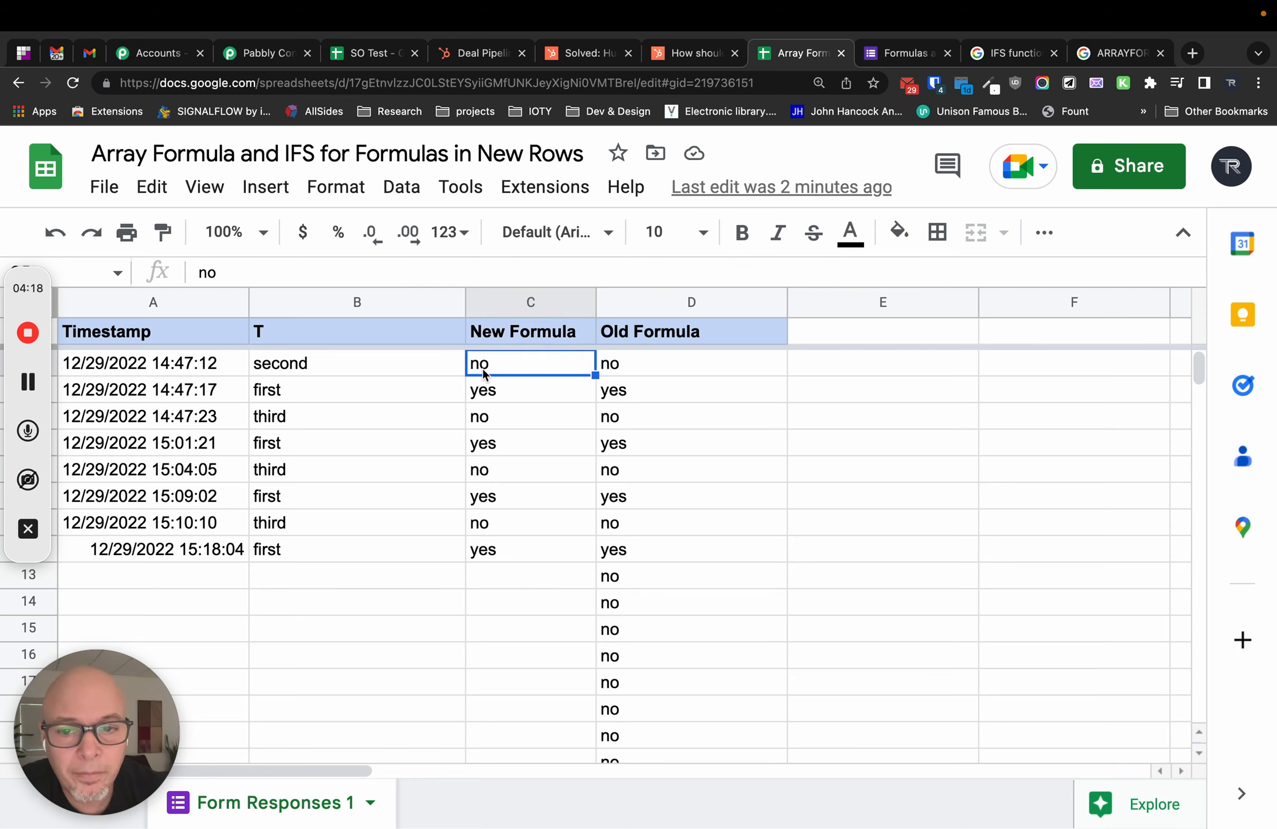
- Compare the "first" answer in B6 with the header formula and check the New Formula cells in rows 6 and 7
left_click(284, 389)
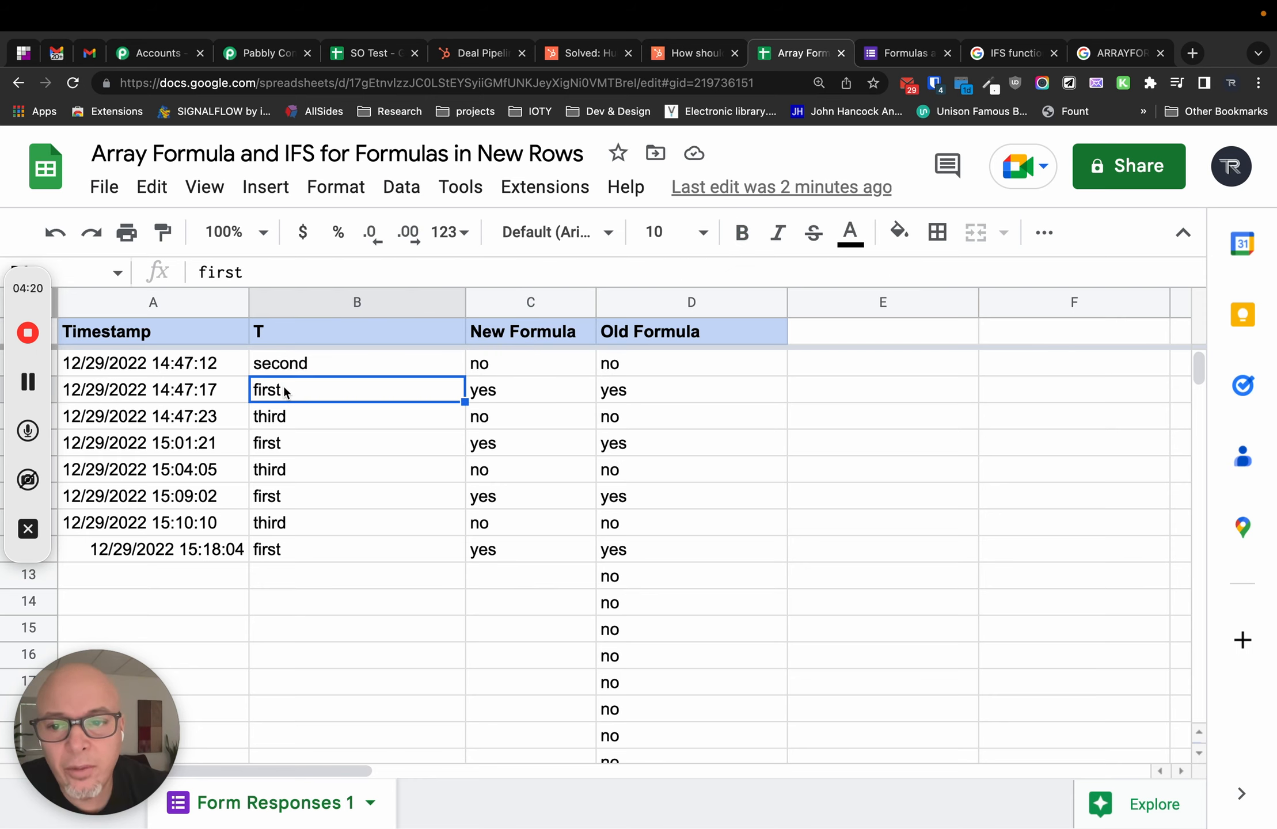
left_click(503, 334)
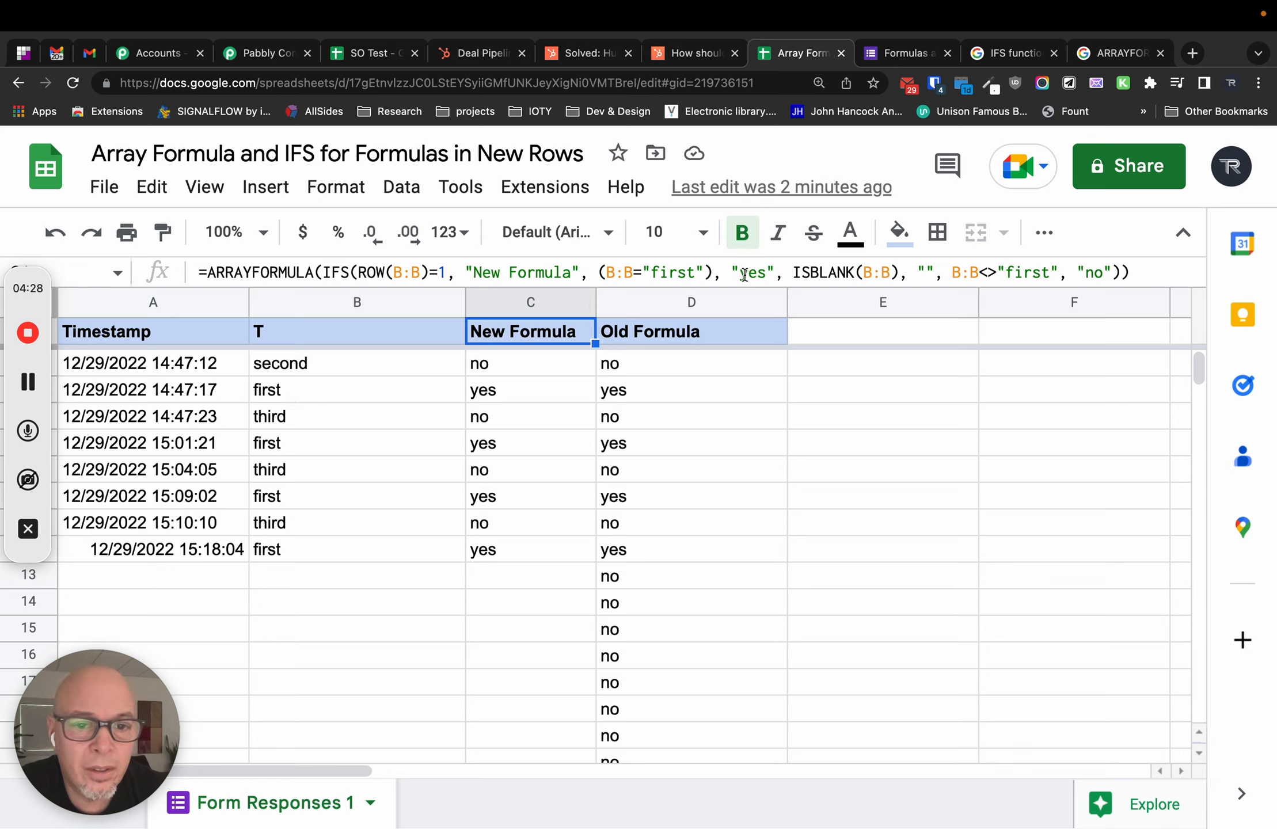
left_click(499, 392)
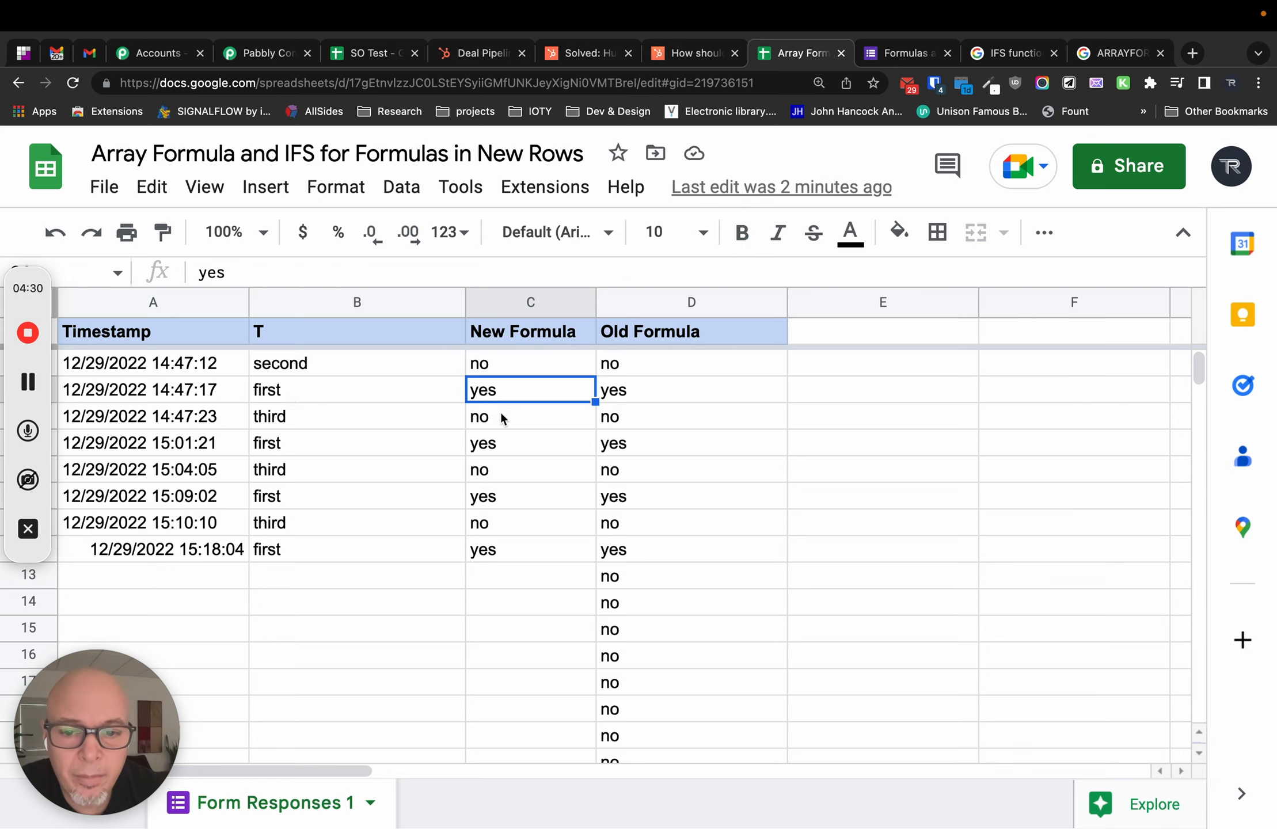
left_click(501, 414)
- Check the New Formula column's cells below the last response against the formula in its header cell
left_click(525, 337)
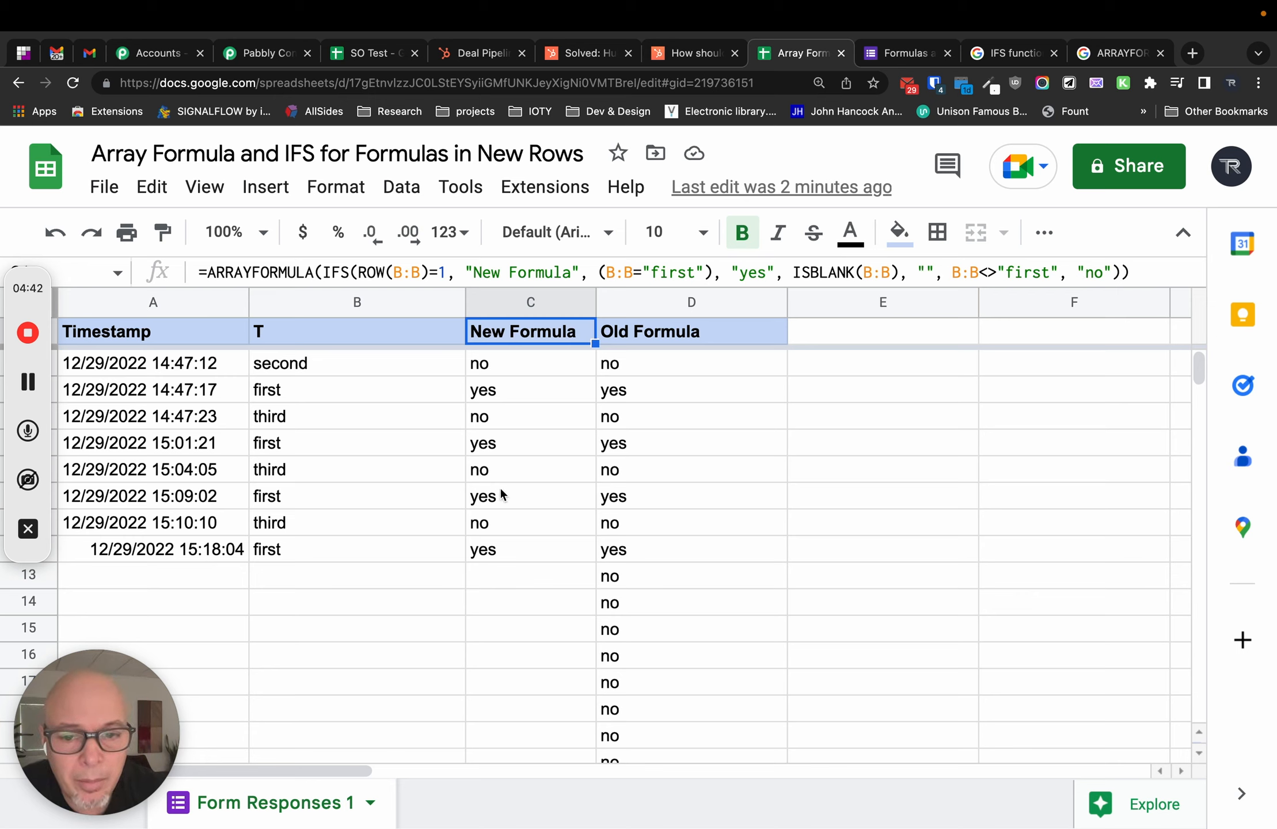
left_click(498, 574)
left_click(492, 598)
left_click(496, 633)
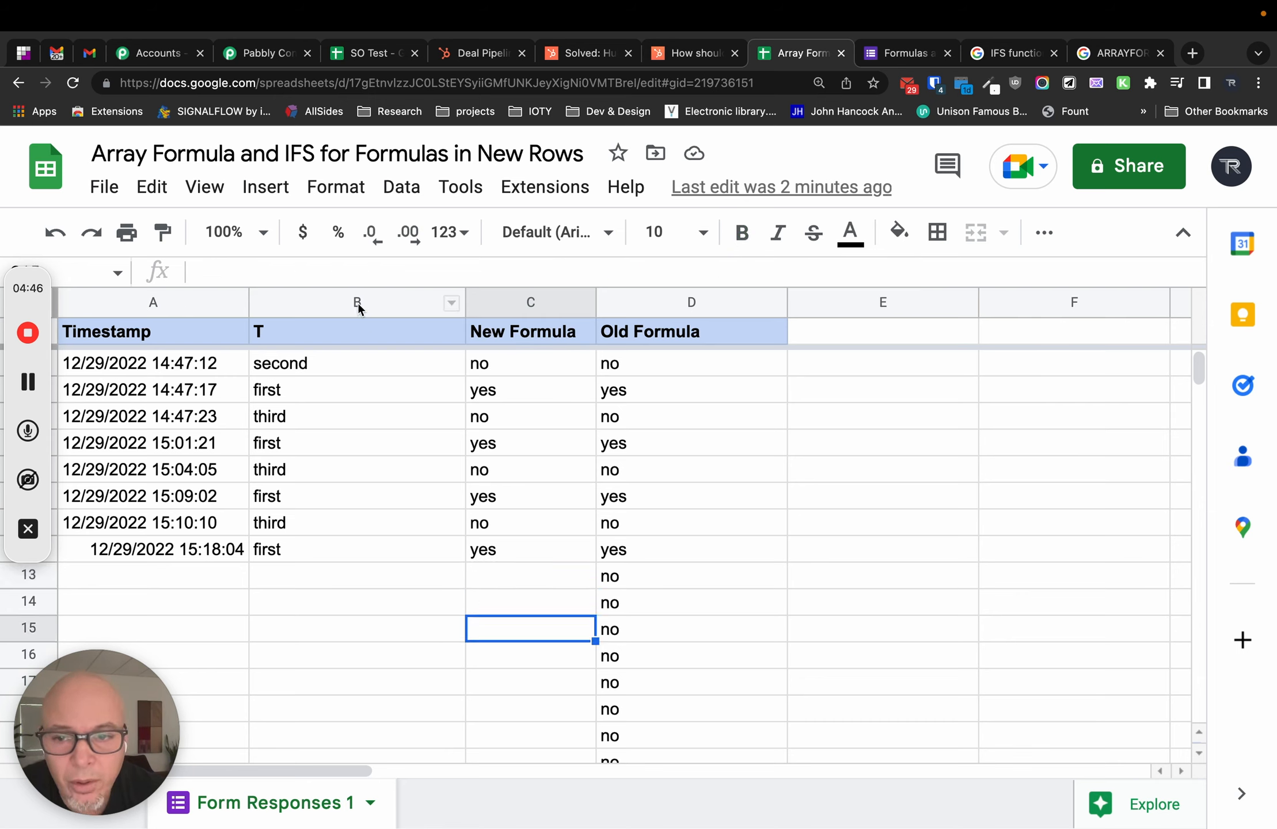
left_click(507, 698)
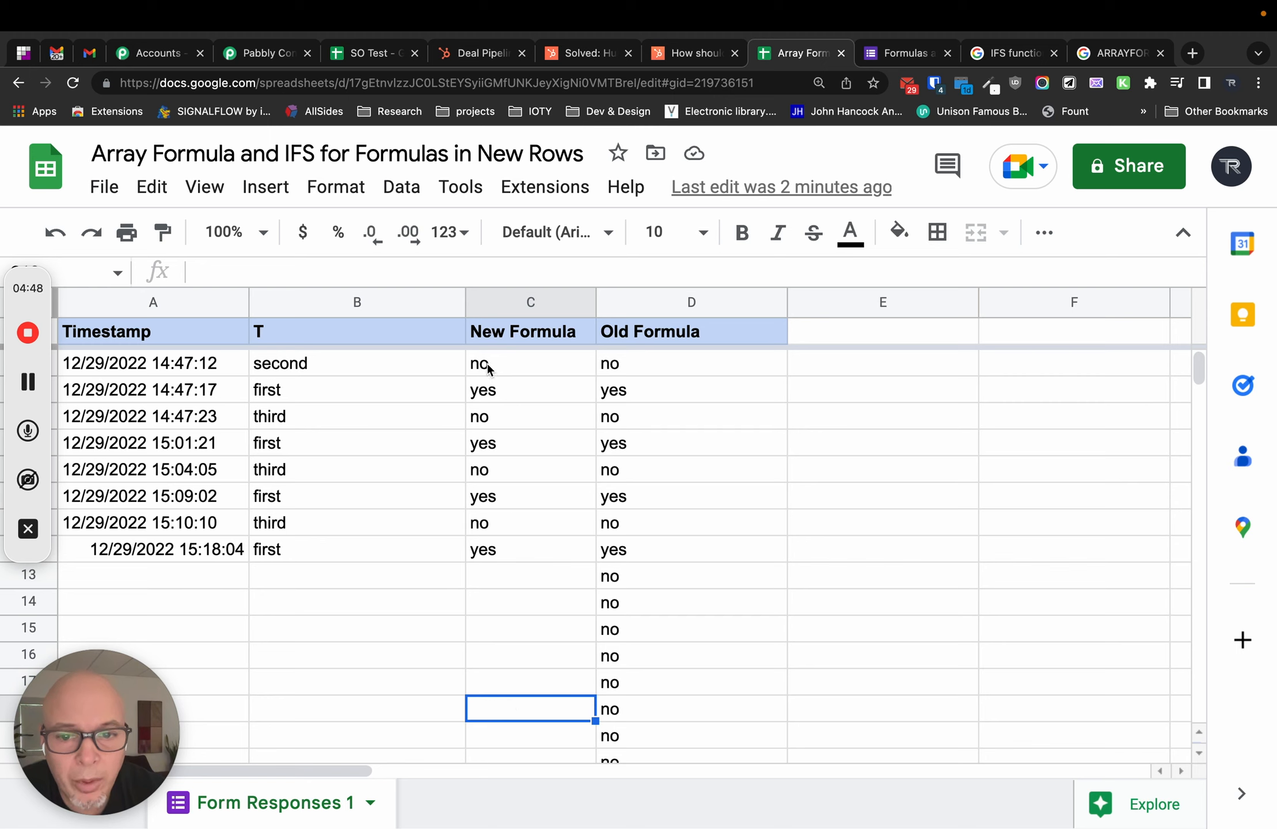
left_click(500, 333)
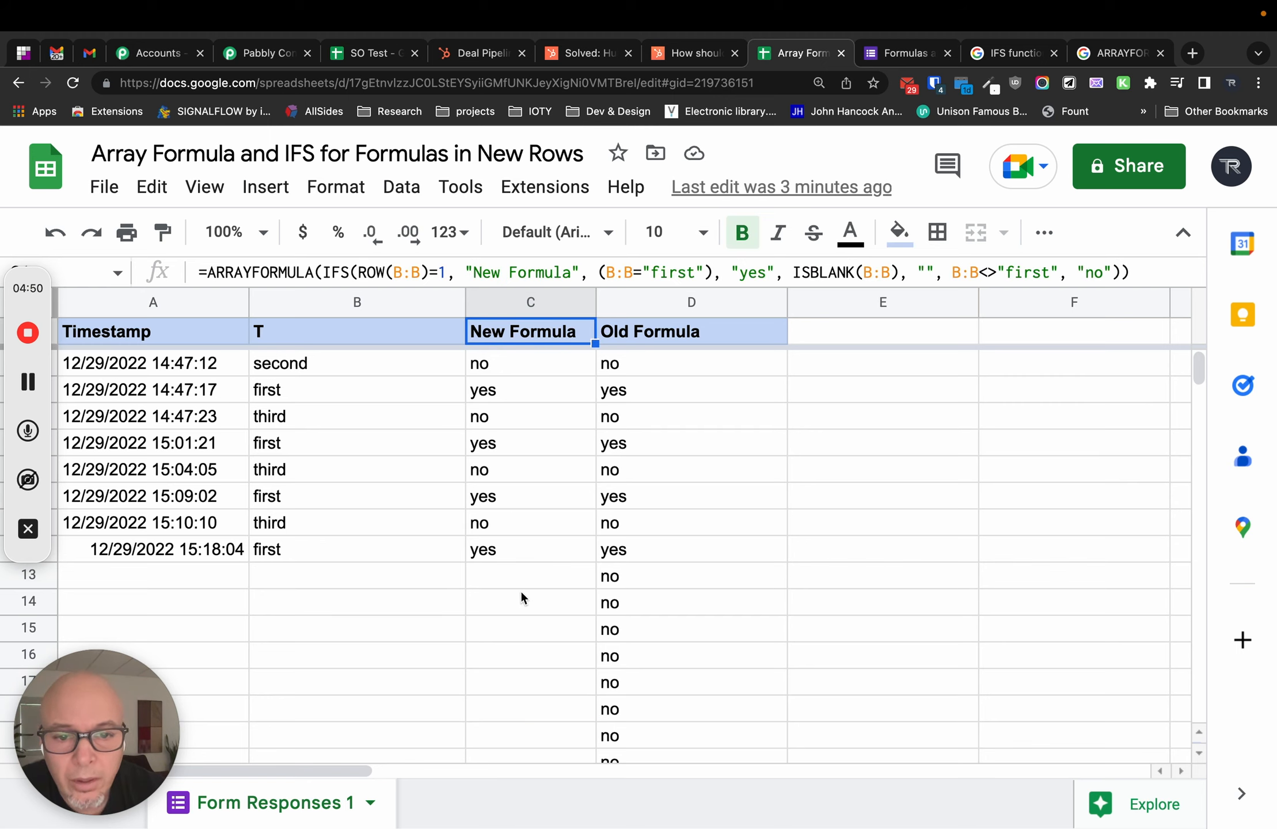
- Delete the Old Formula column
left_click(649, 302)
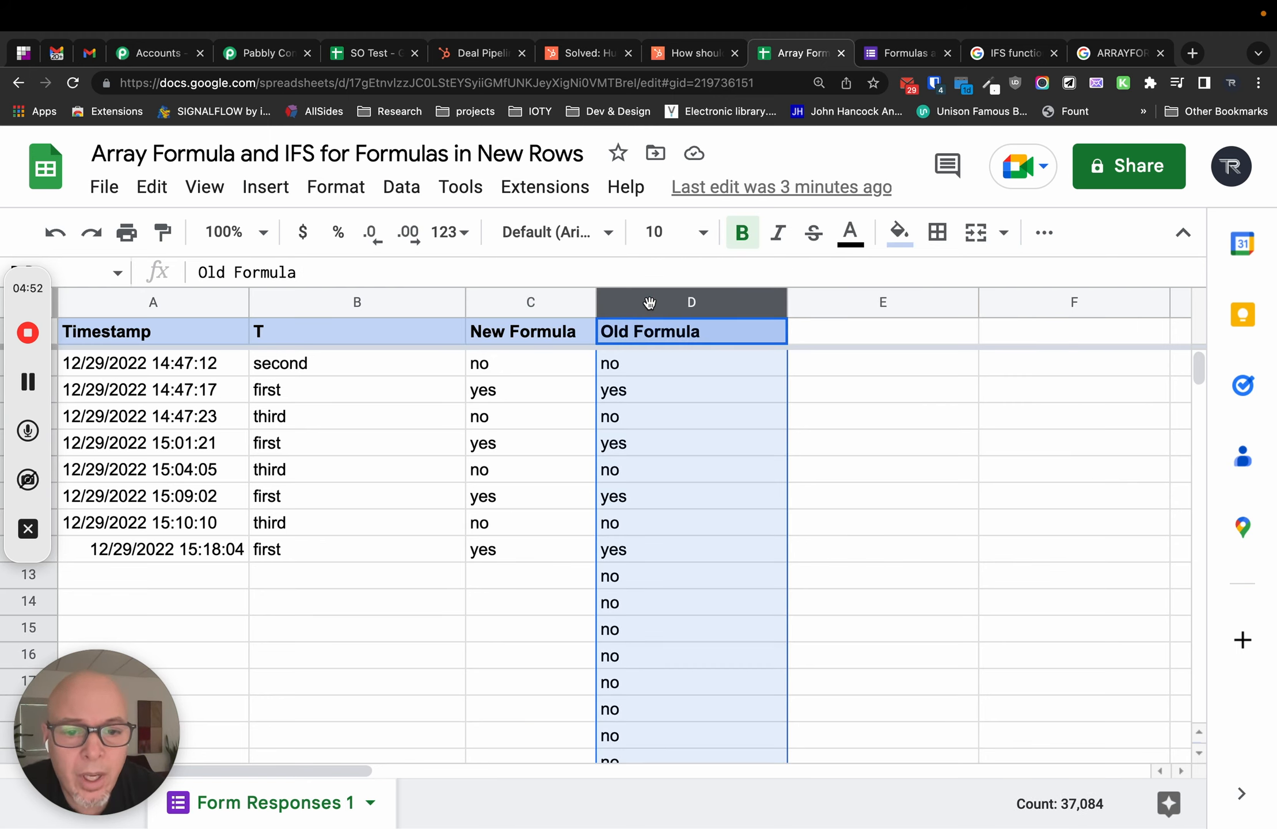
right_click(649, 303)
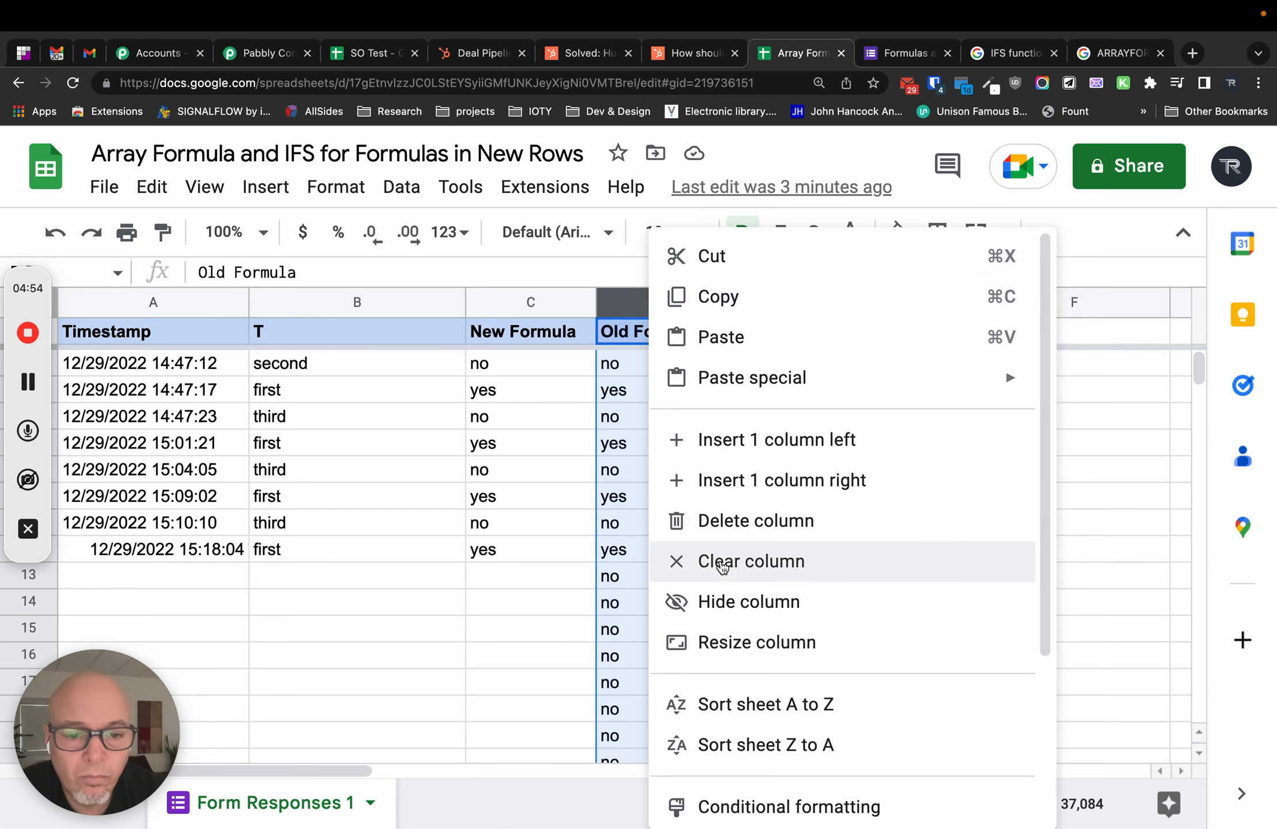
left_click(745, 520)
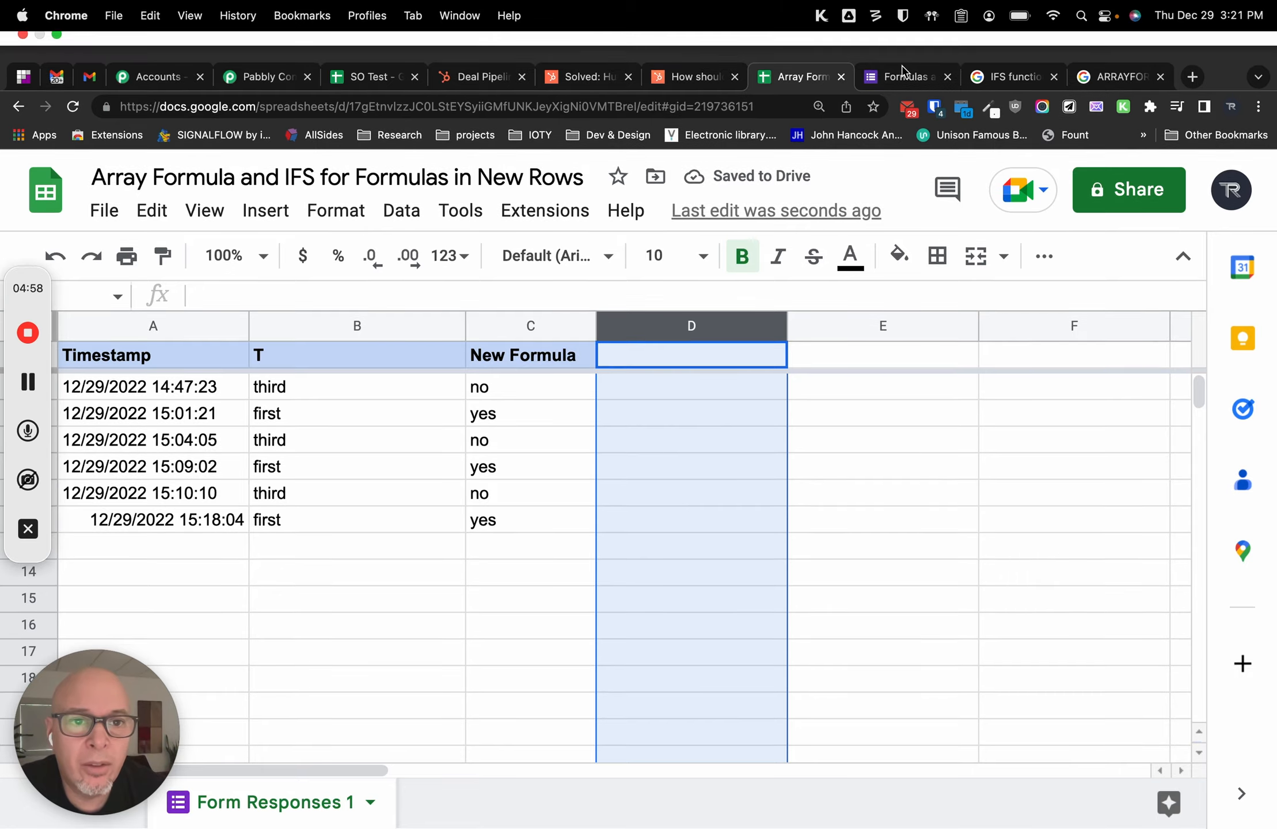
- Submit another form response with "first" as the T answer and return to the responses spreadsheet
left_click(902, 81)
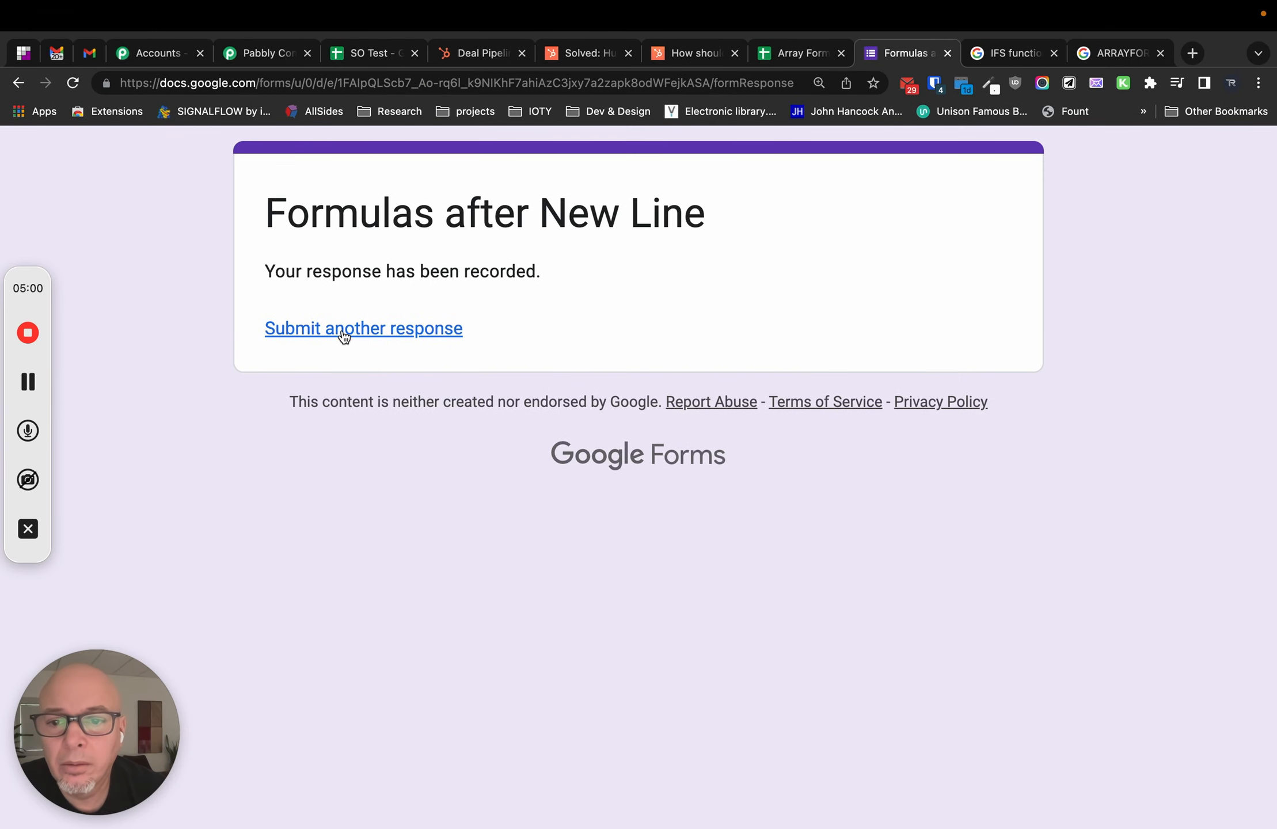
left_click(339, 332)
left_click(370, 519)
type("first")
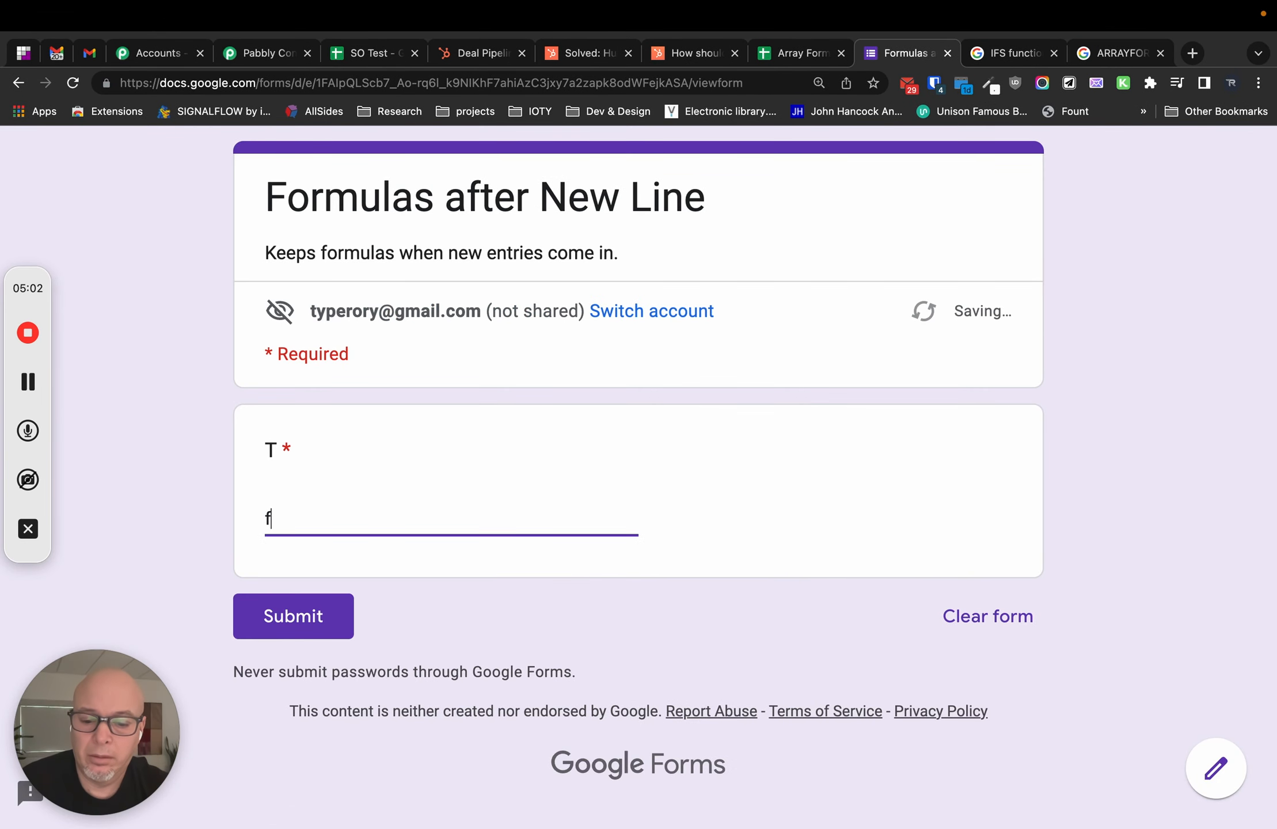
left_click(316, 614)
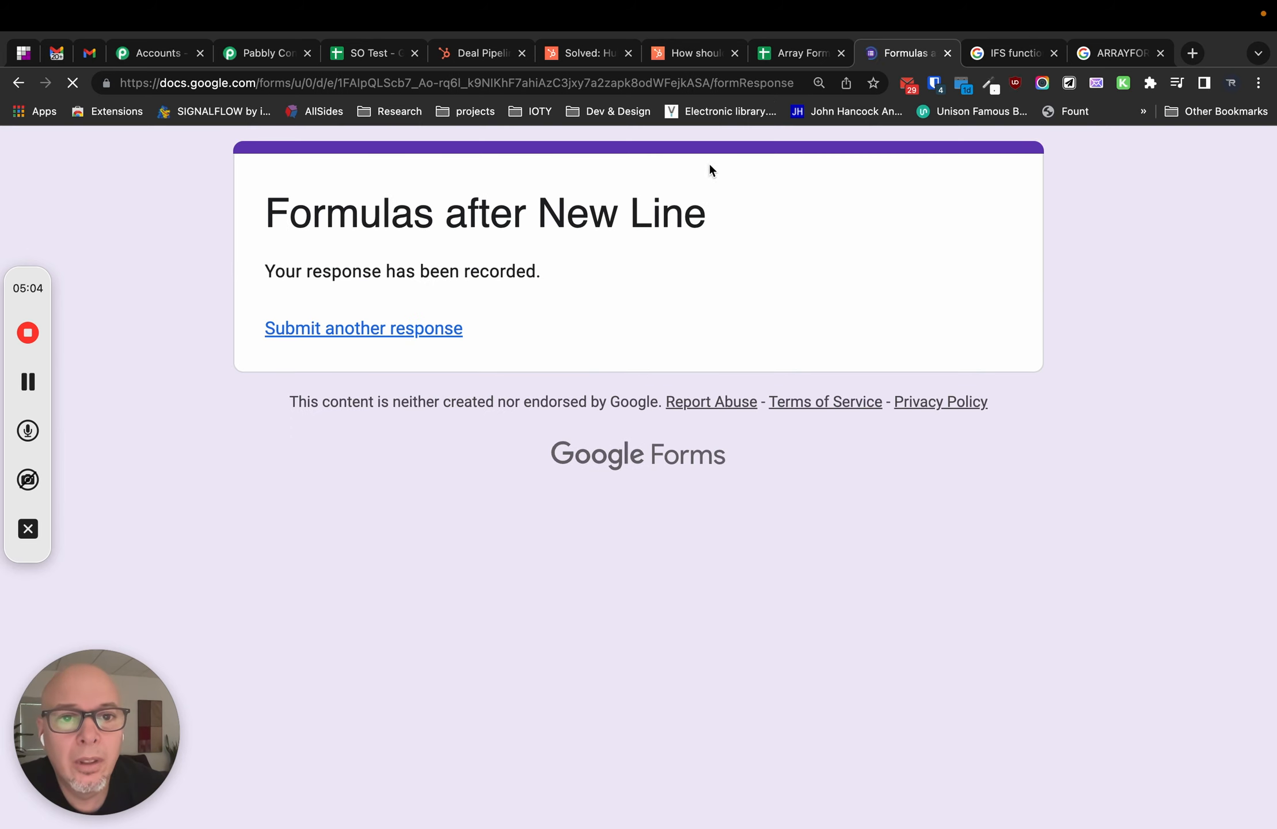
left_click(799, 55)
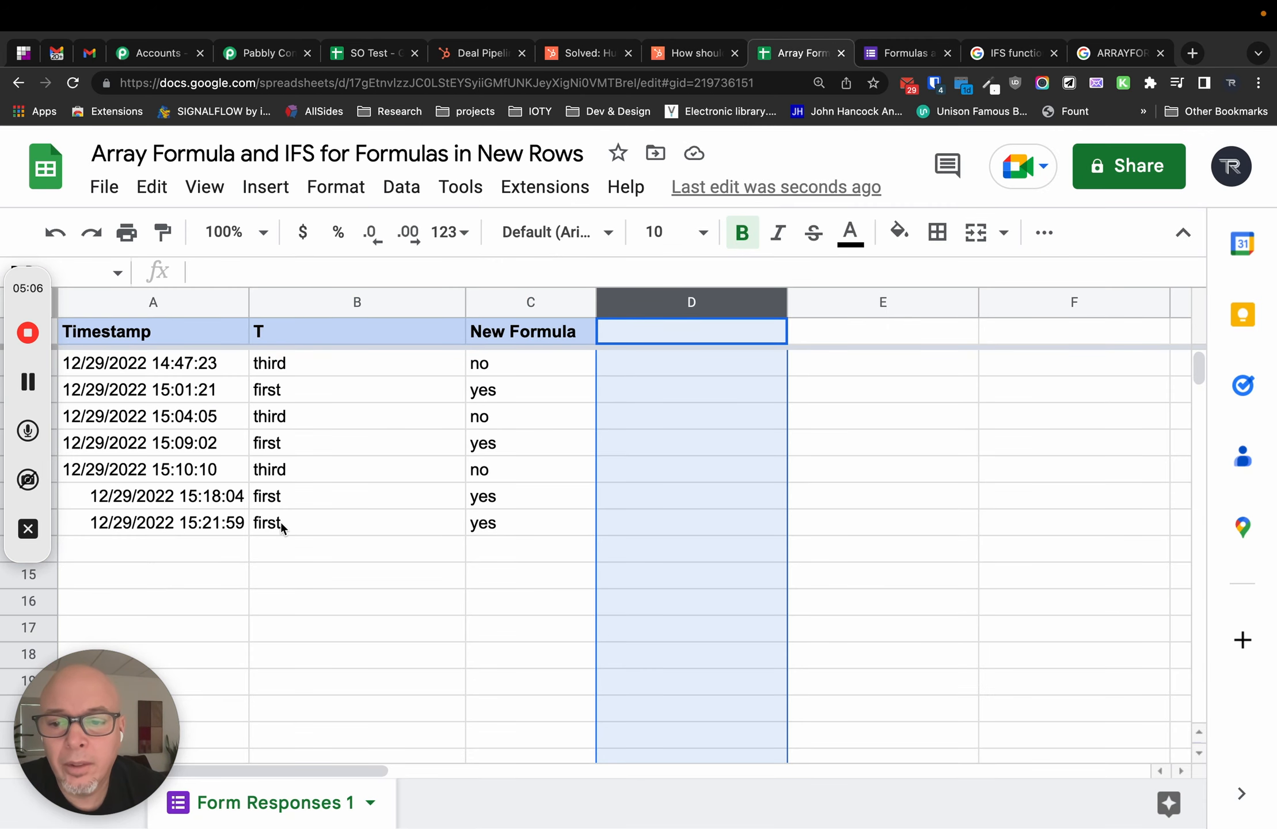